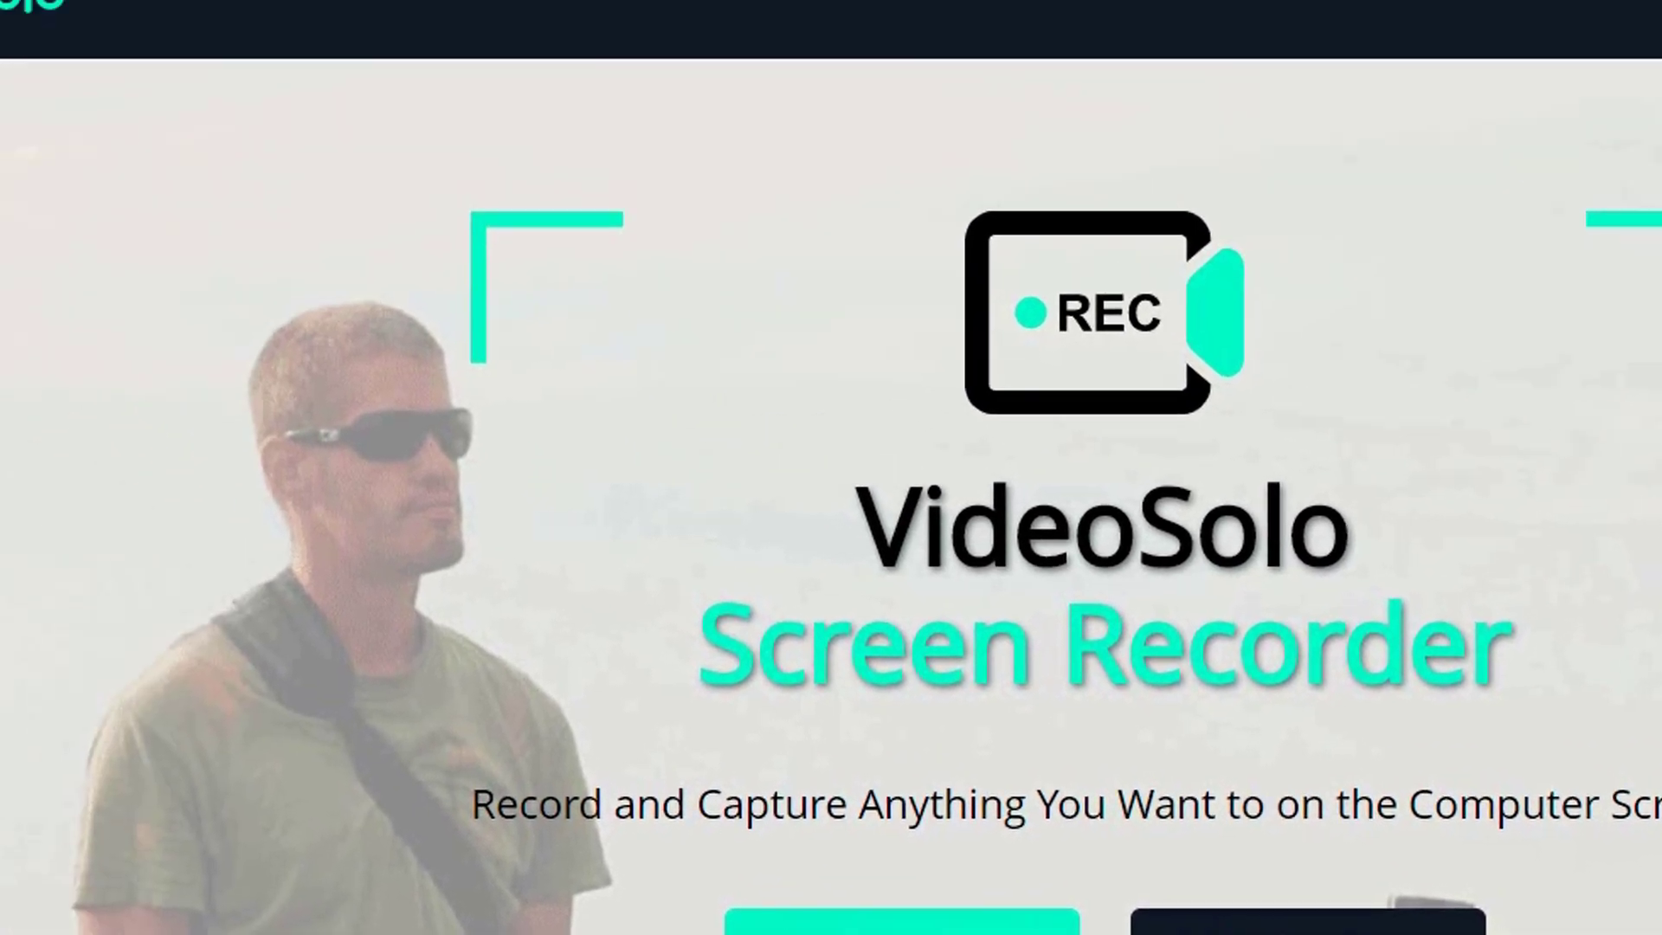
- Install VideoSolo Screen Recorder with the default options and launch it
{"action": "left_click_drag", "start_coordinate": [320, 93], "coordinate": [1099, 92]}
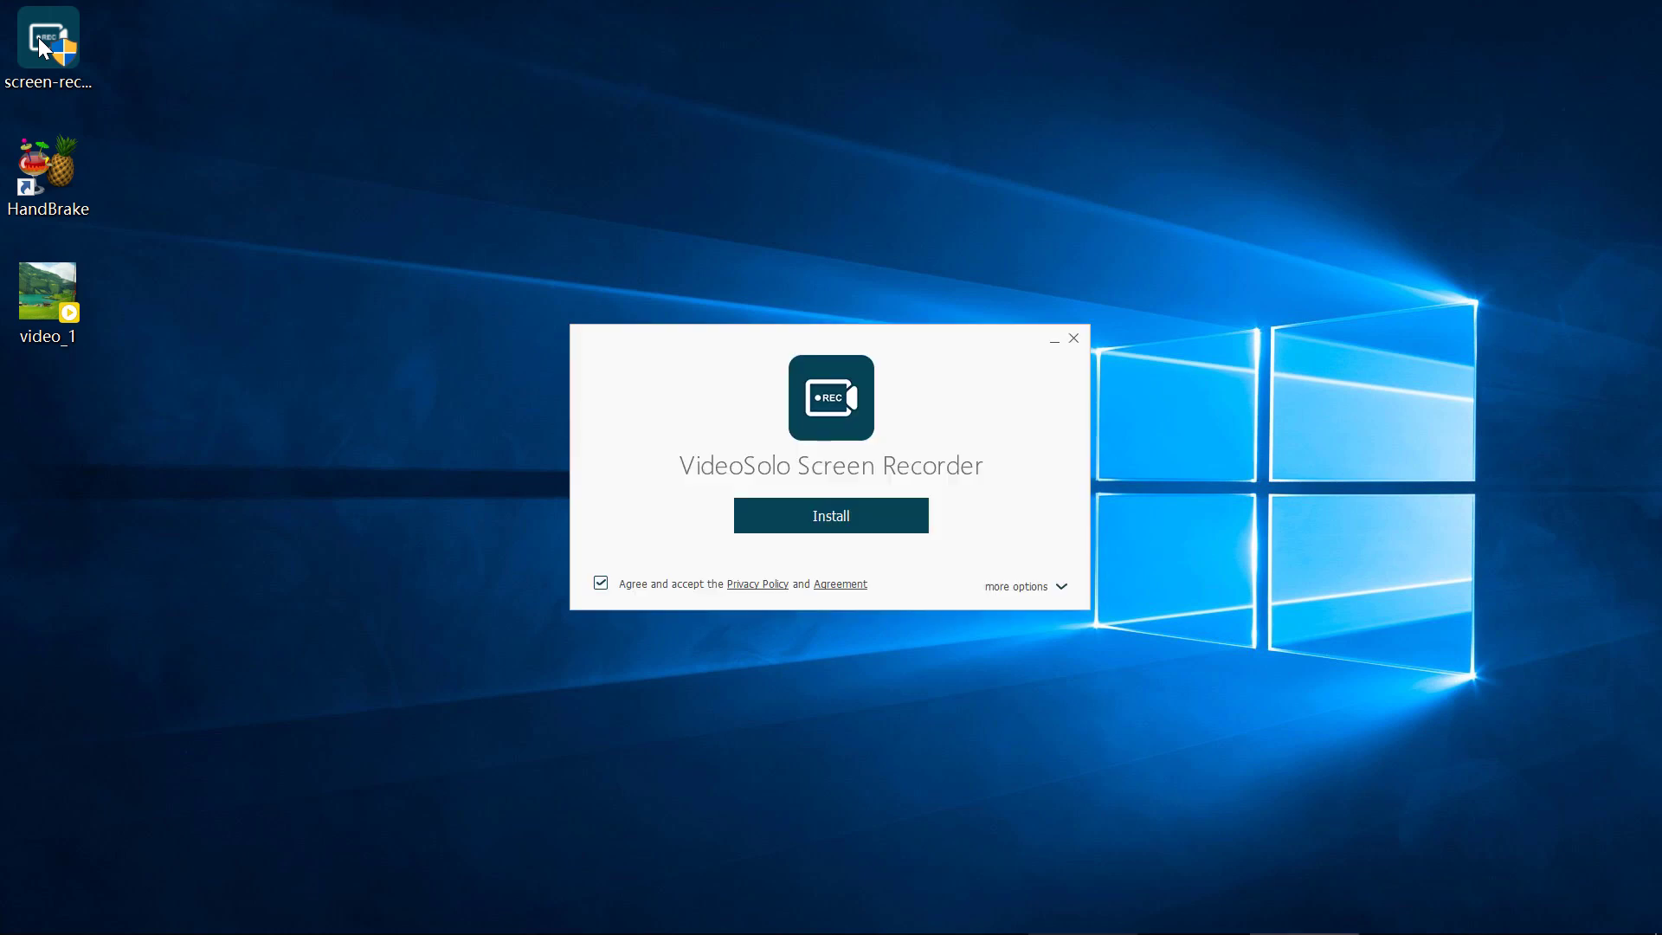
{"action": "left_click", "coordinate": [809, 515]}
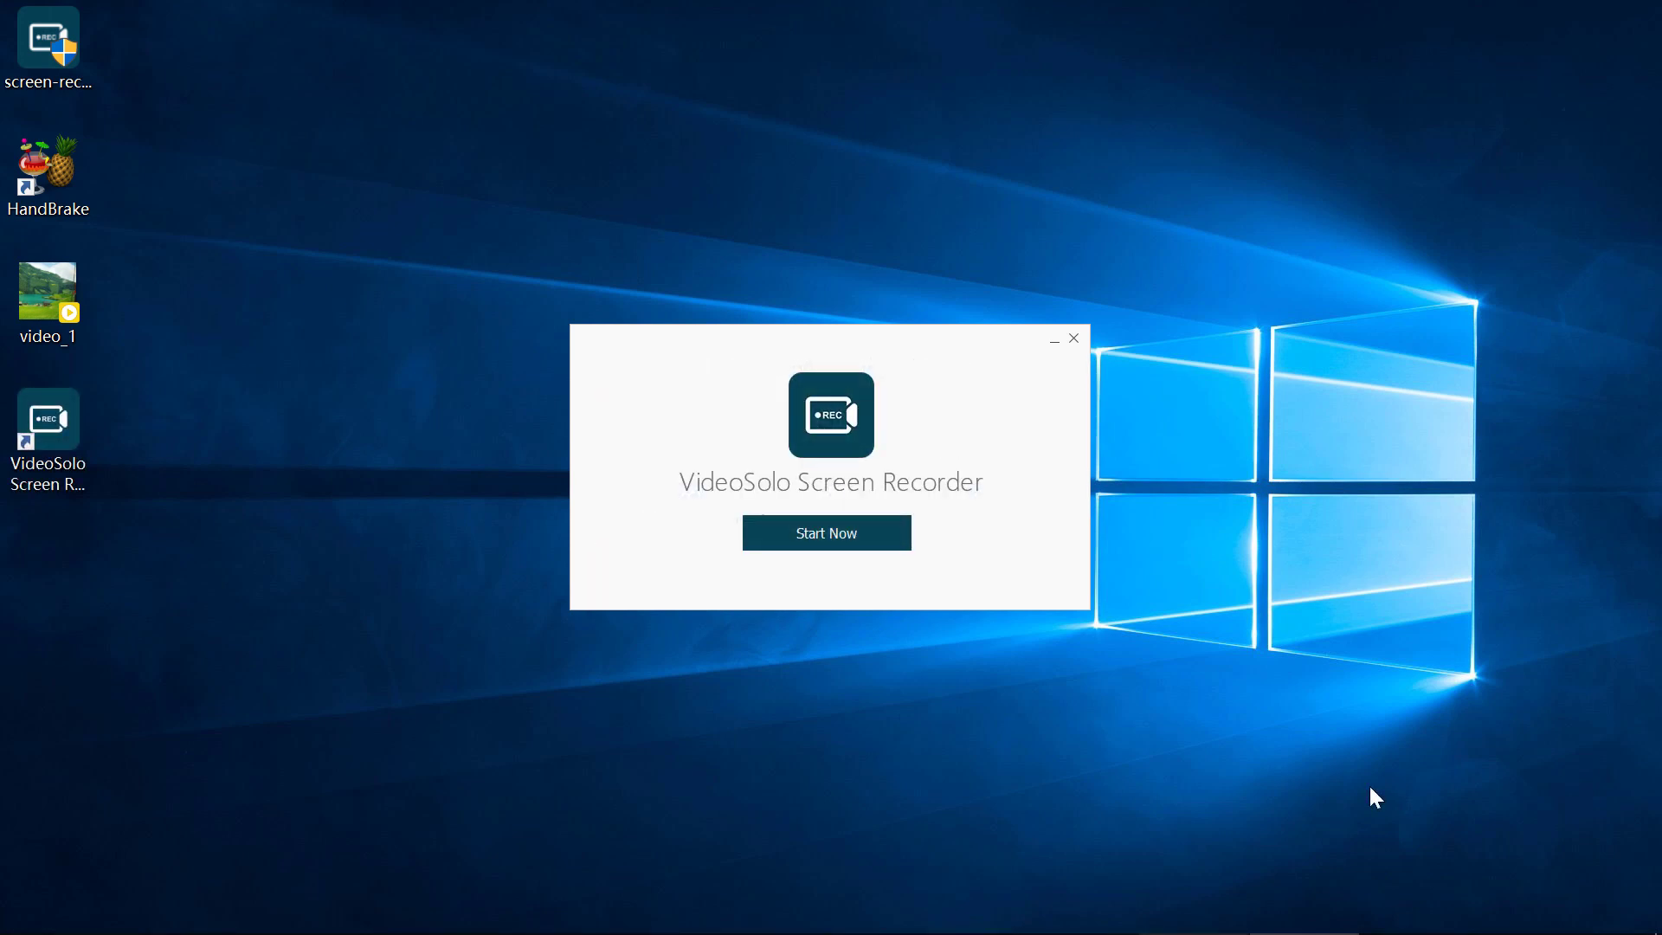
{"action": "left_click", "coordinate": [828, 532]}
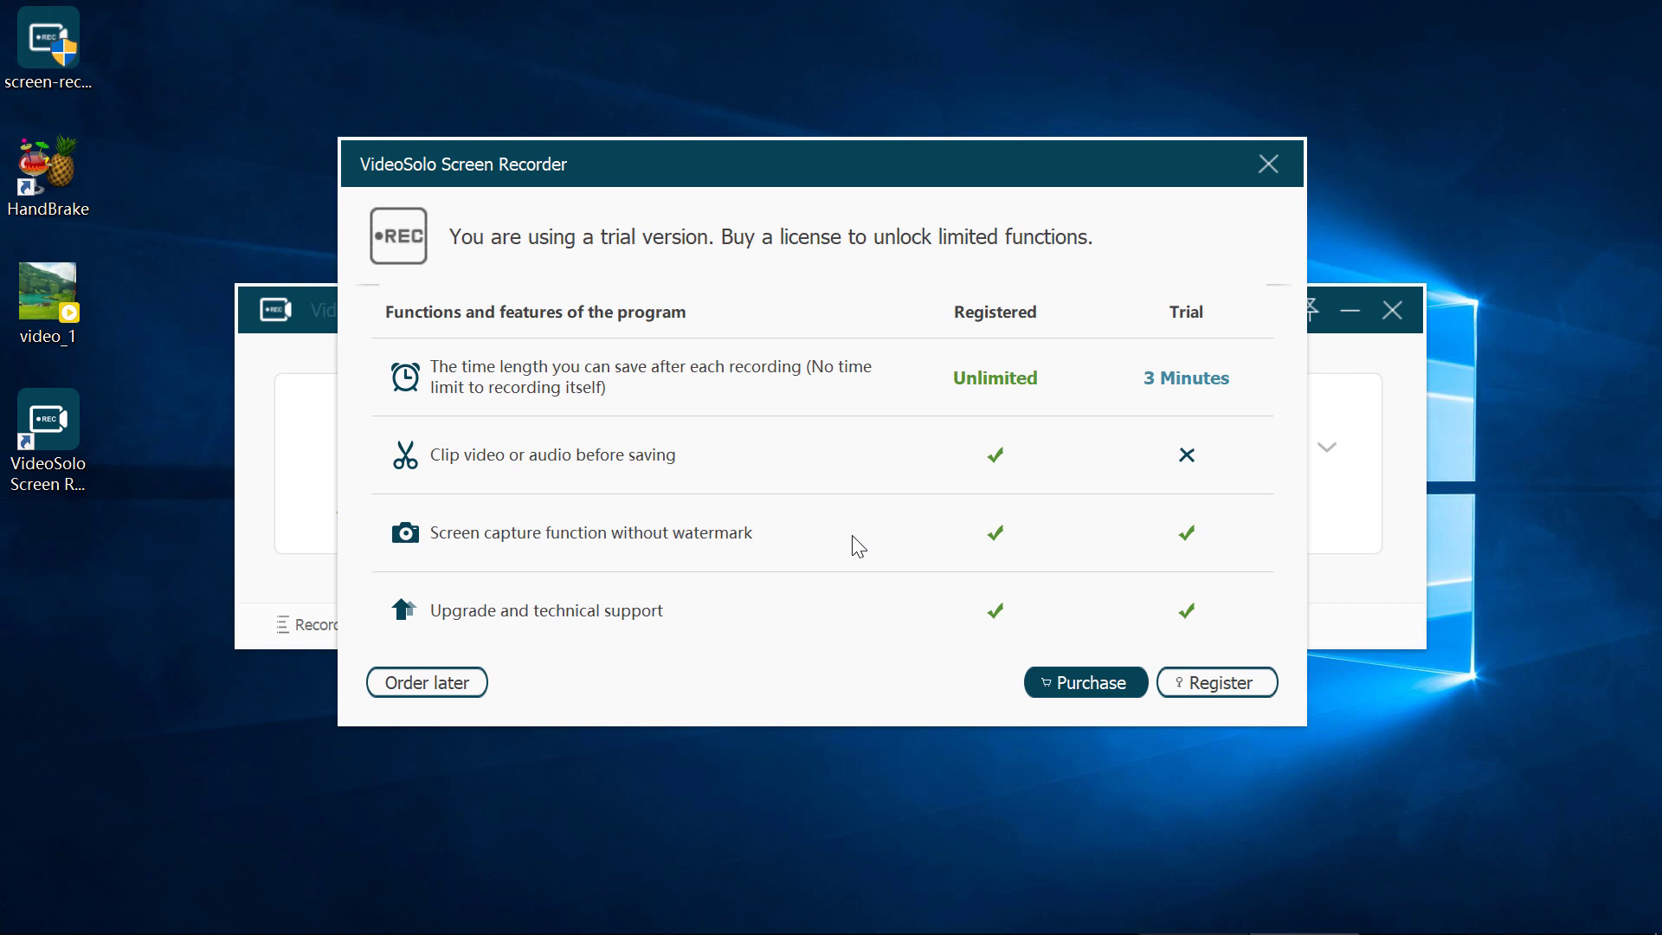
- Register the program by pasting the registration code, and activate the licence
{"action": "left_click", "coordinate": [1200, 683]}
{"action": "left_click", "coordinate": [624, 438]}
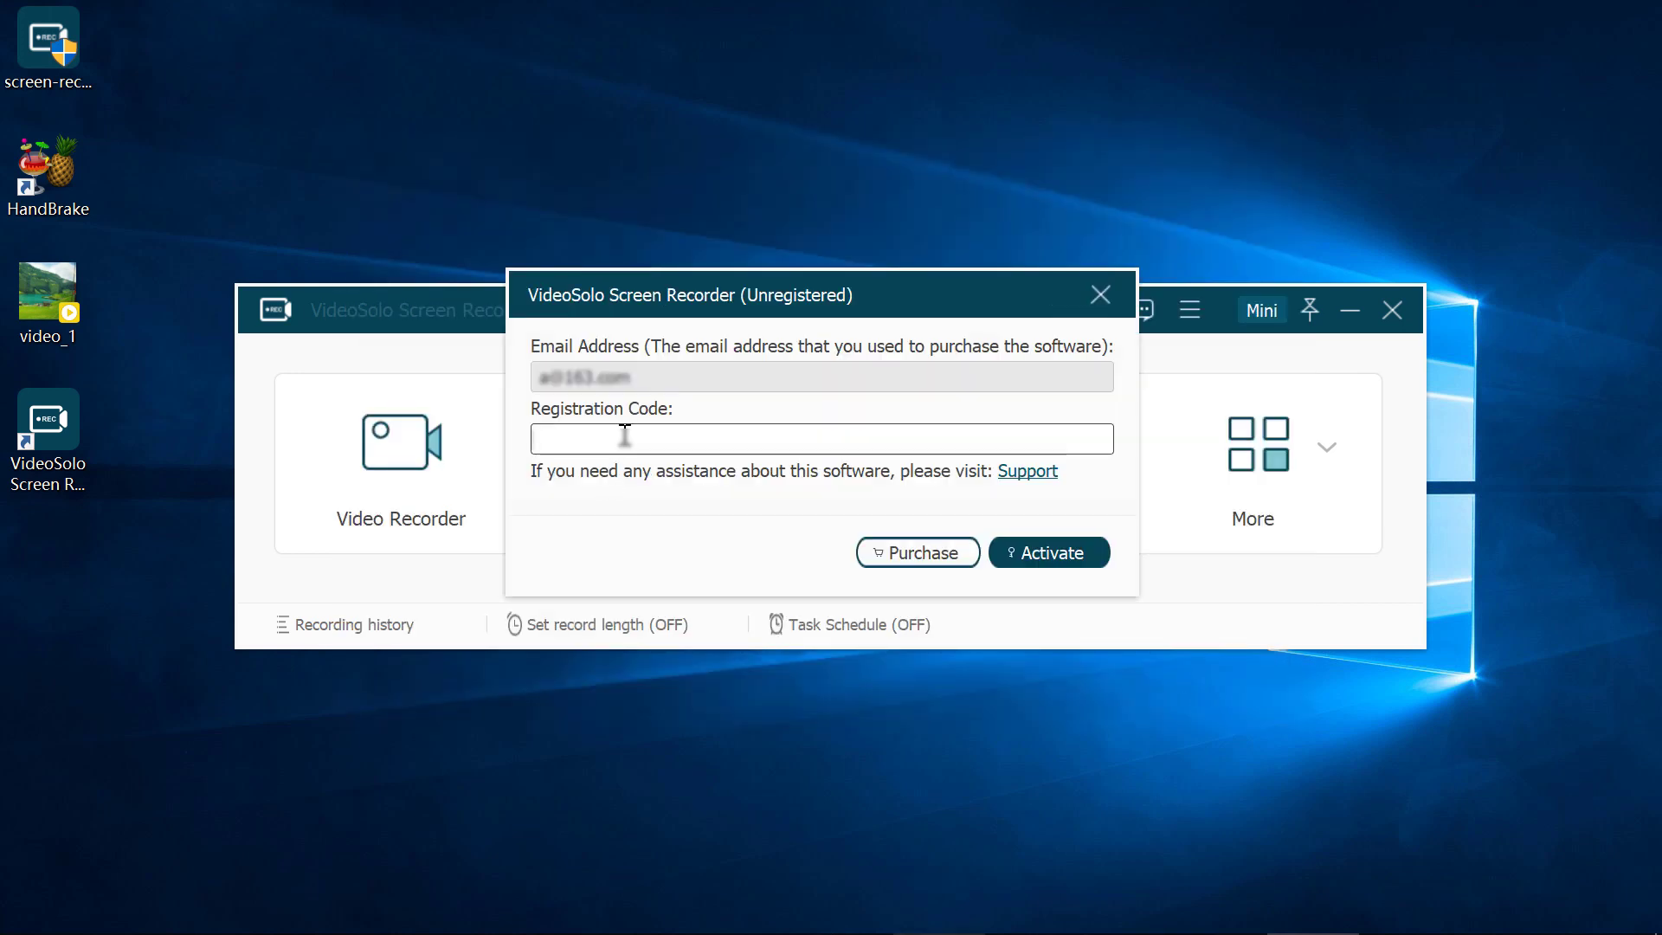
{"action": "key", "text": "ctrl+v"}
{"action": "left_click", "coordinate": [1054, 561]}
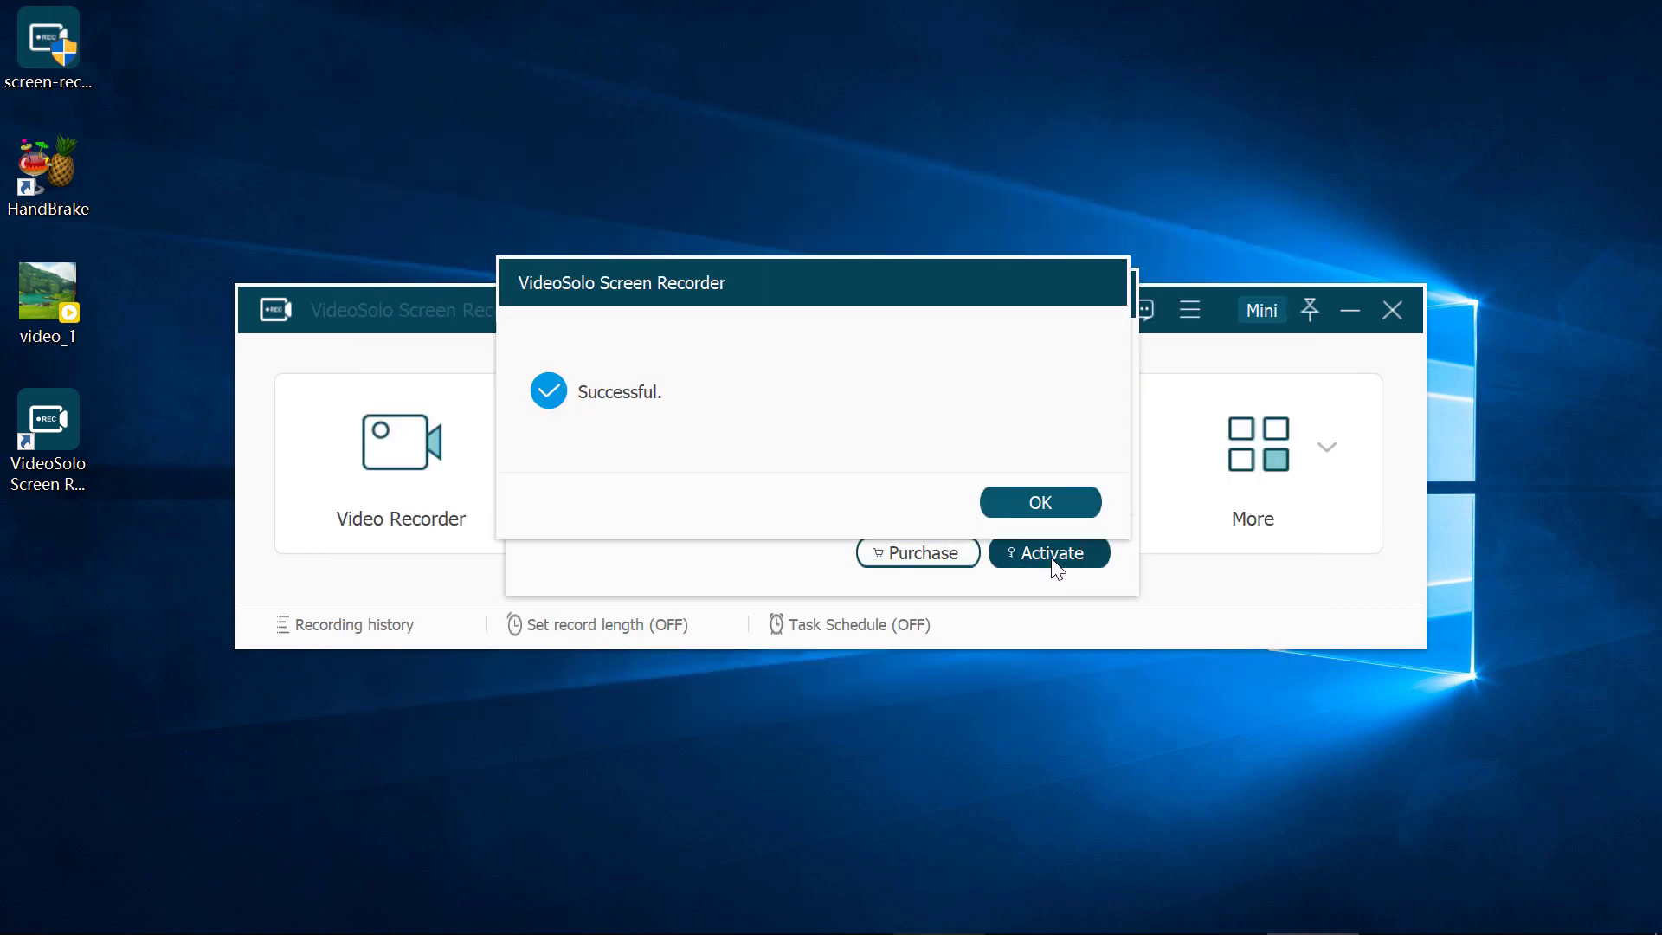
{"action": "left_click", "coordinate": [1042, 503]}
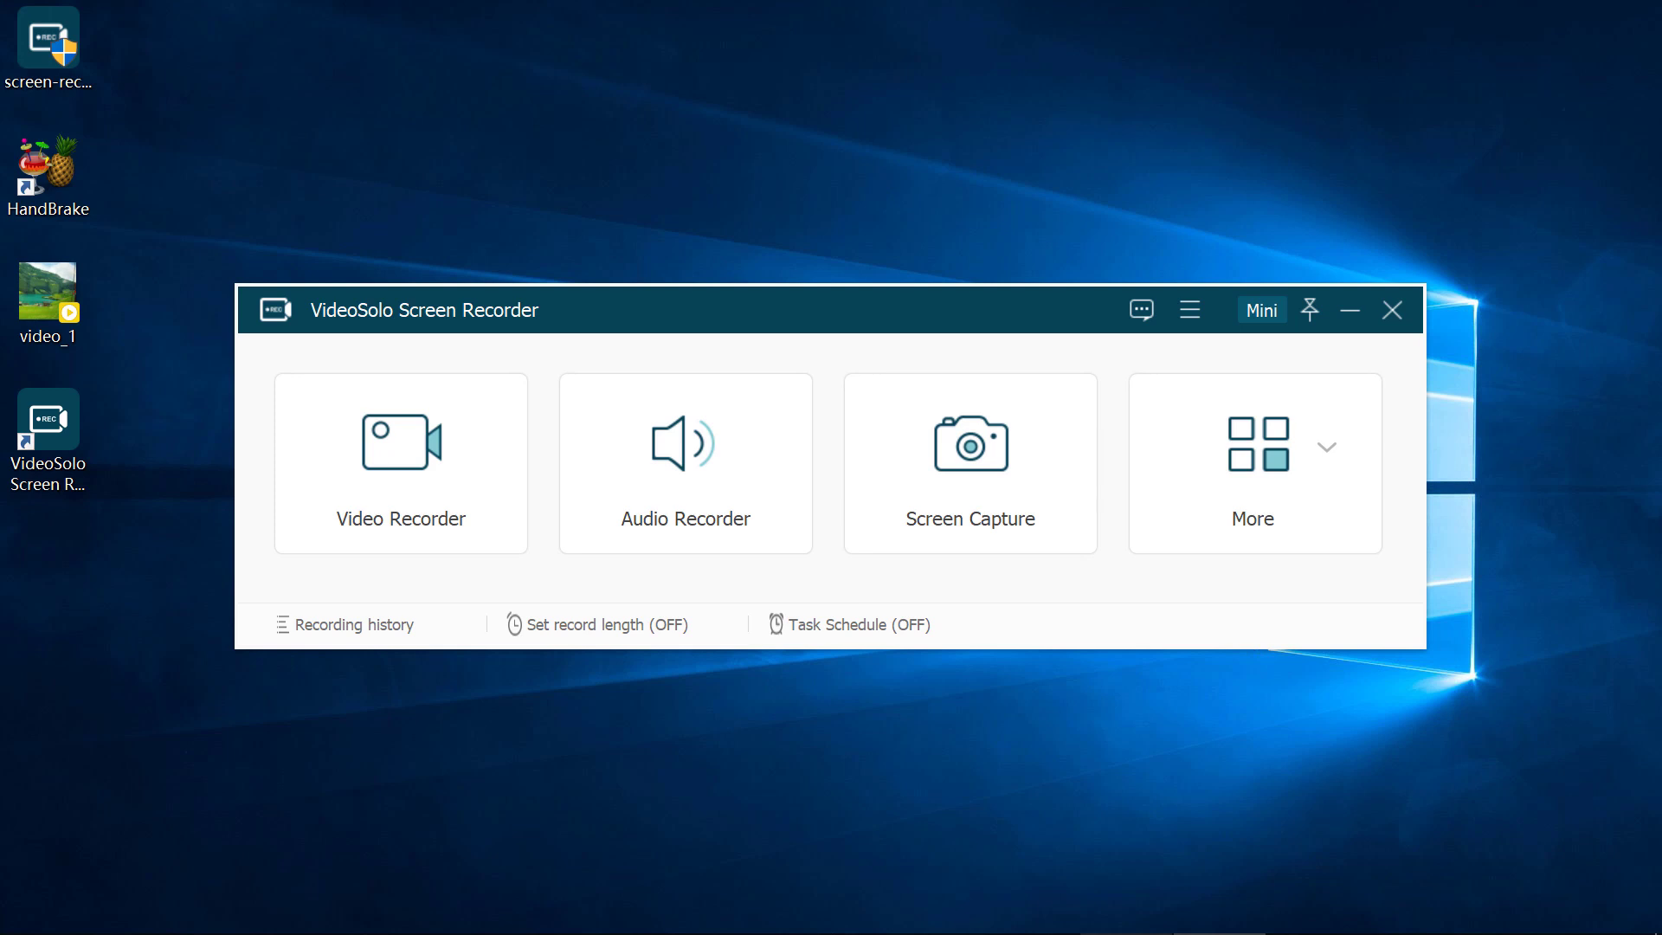
- Open the Video Recorder mode of the screen recorder
{"action": "left_click", "coordinate": [675, 732]}
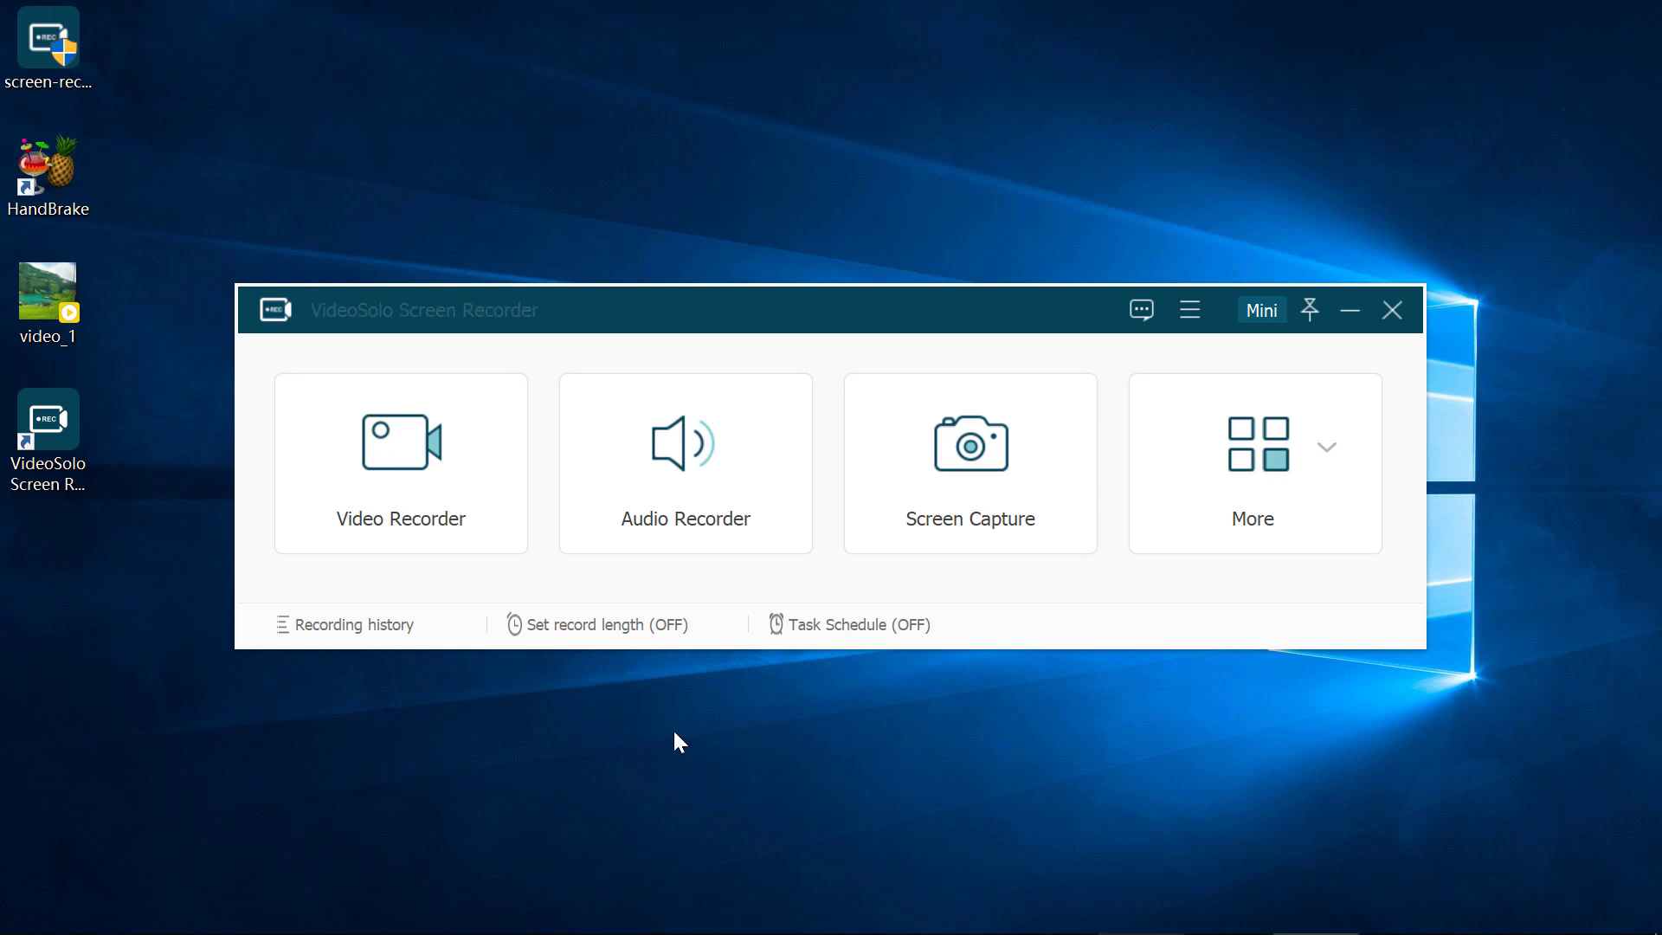
{"action": "left_click", "coordinate": [433, 450]}
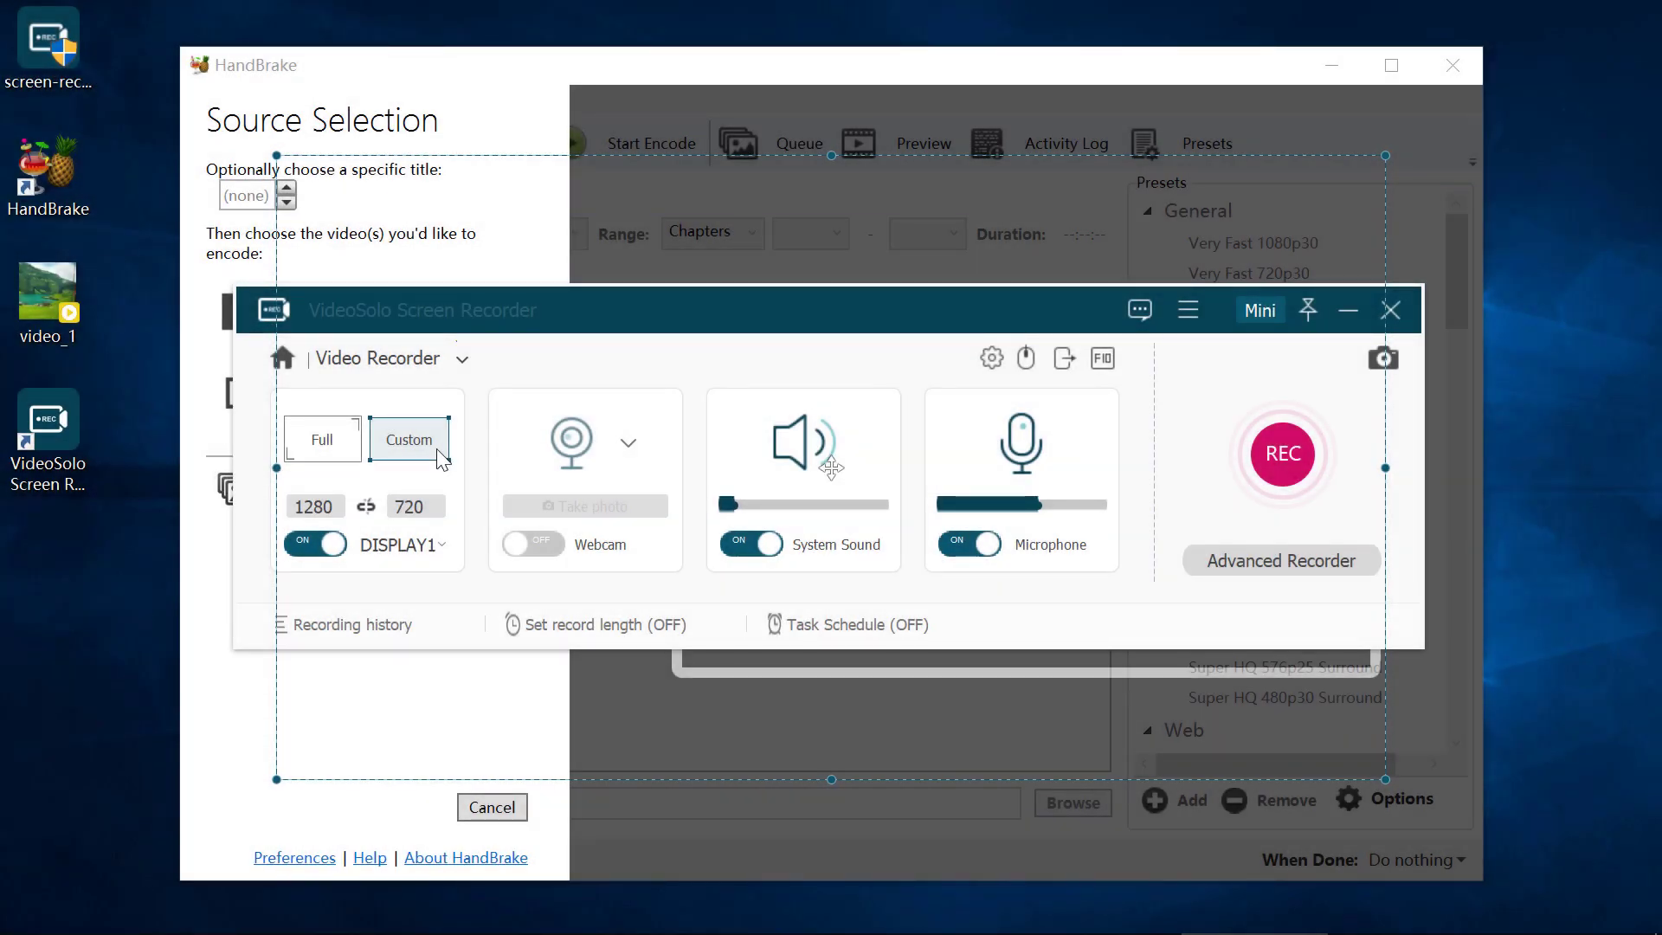
- Select a custom recording region of about 1538 × 983 enclosing the HandBrake window
{"action": "left_click", "coordinate": [442, 459]}
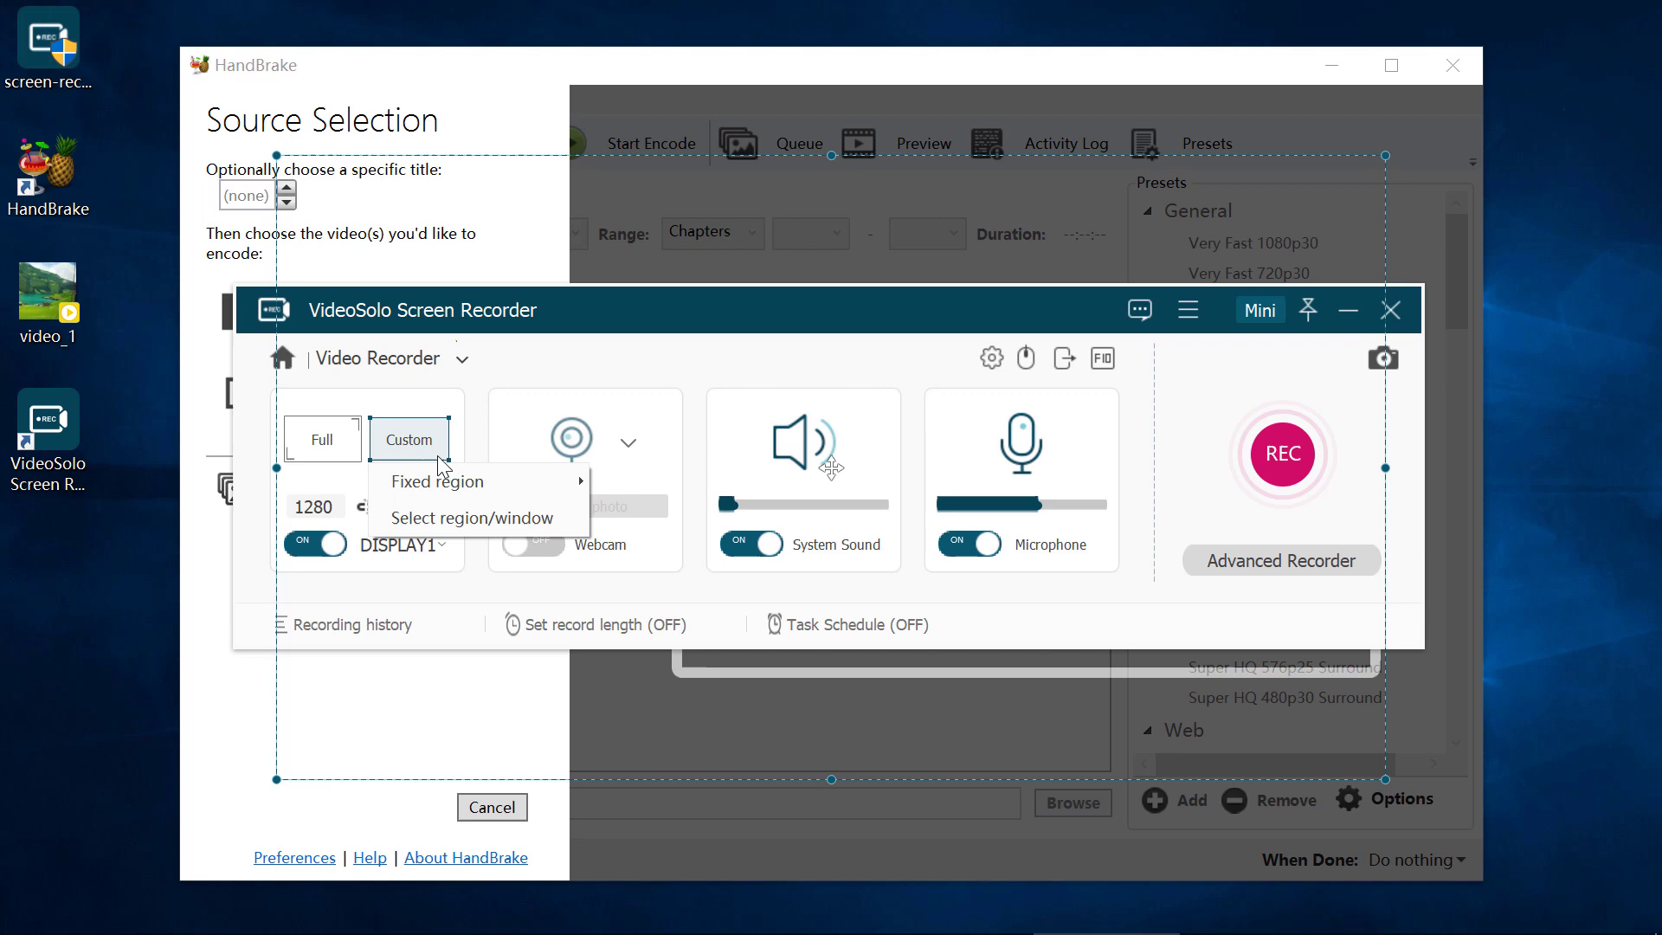
{"action": "left_click", "coordinate": [472, 518]}
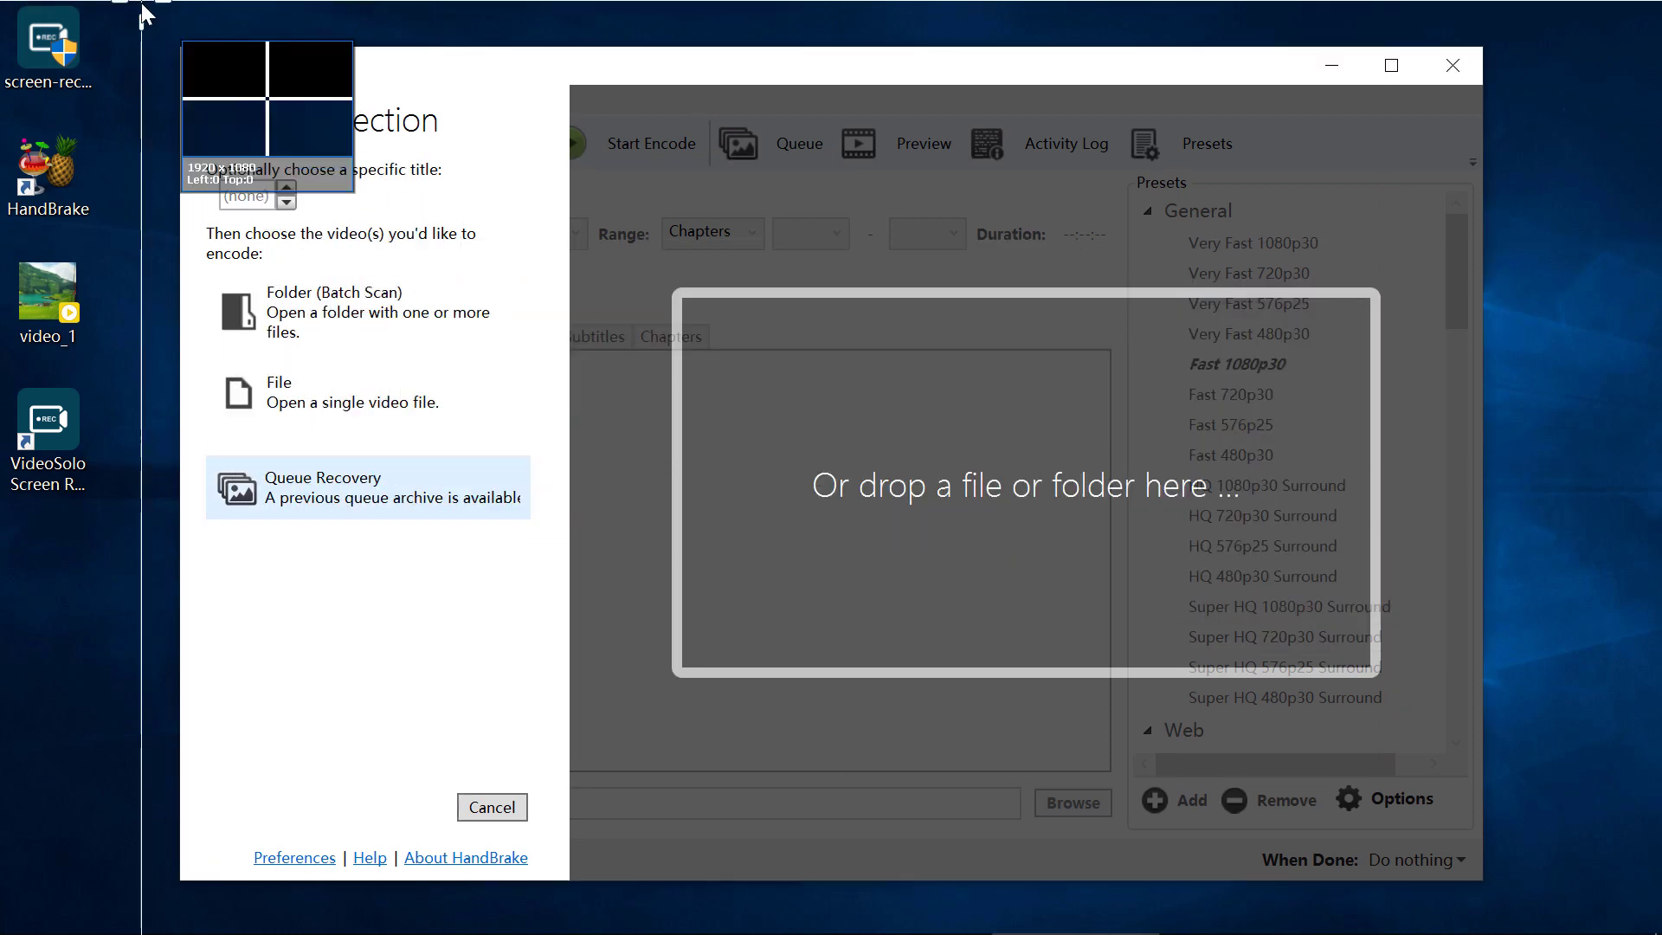
{"action": "left_click_drag", "start_coordinate": [168, 37], "coordinate": [1500, 888]}
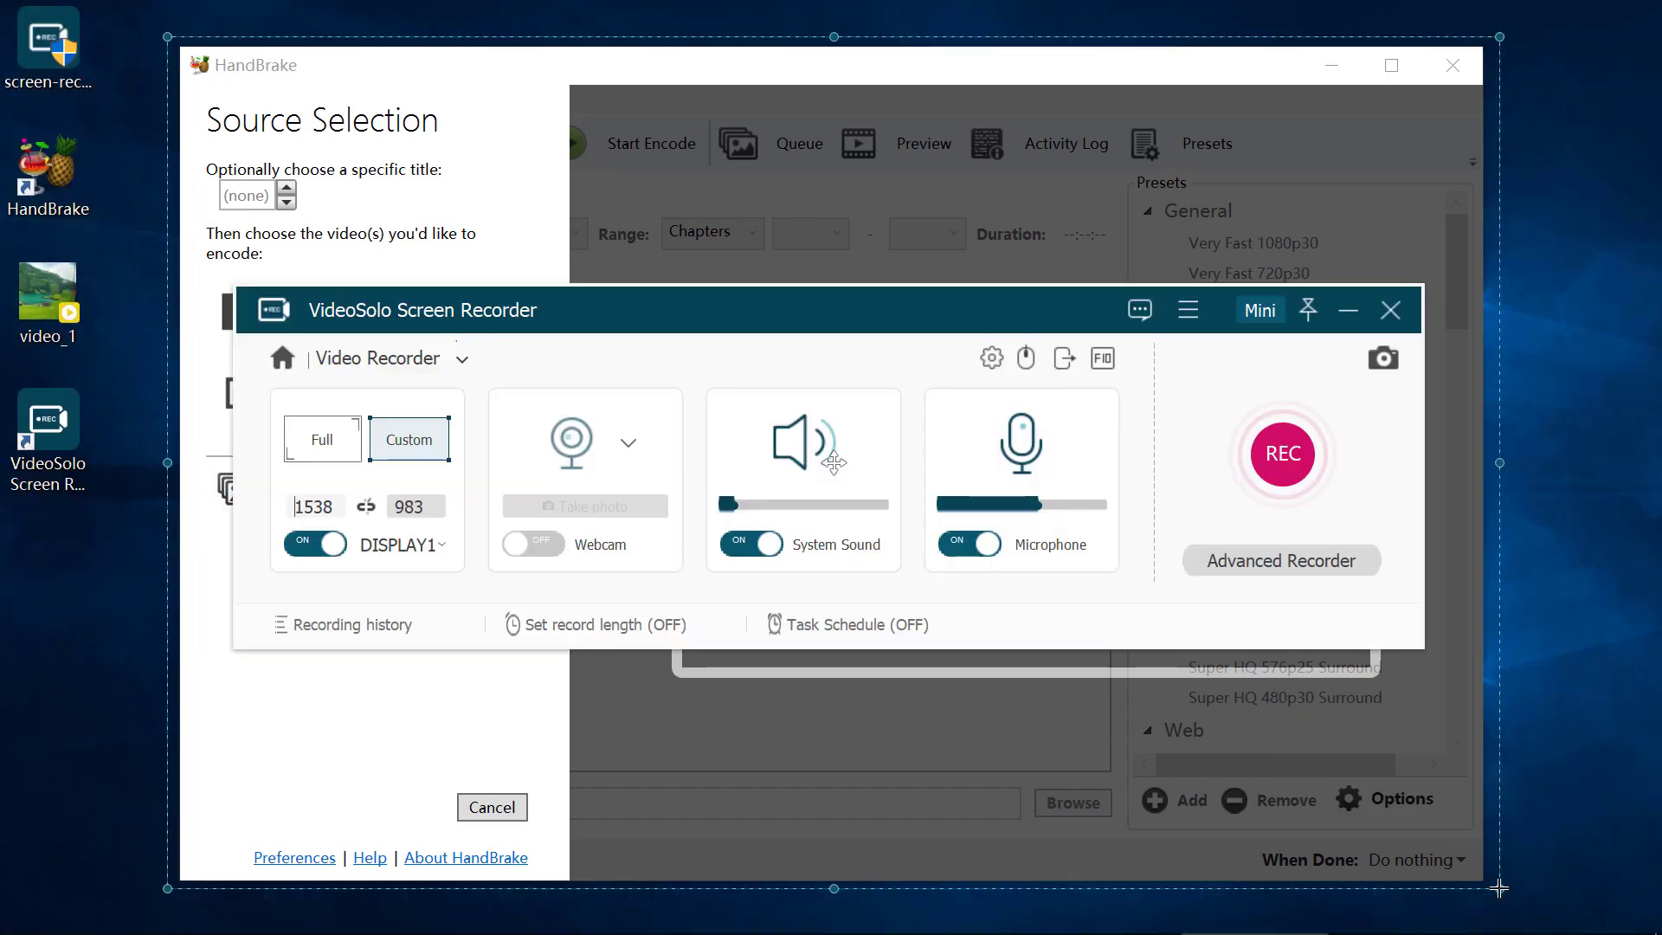
- Set the recording area to full screen, with system sound on and the microphone off
{"action": "left_click", "coordinate": [345, 454]}
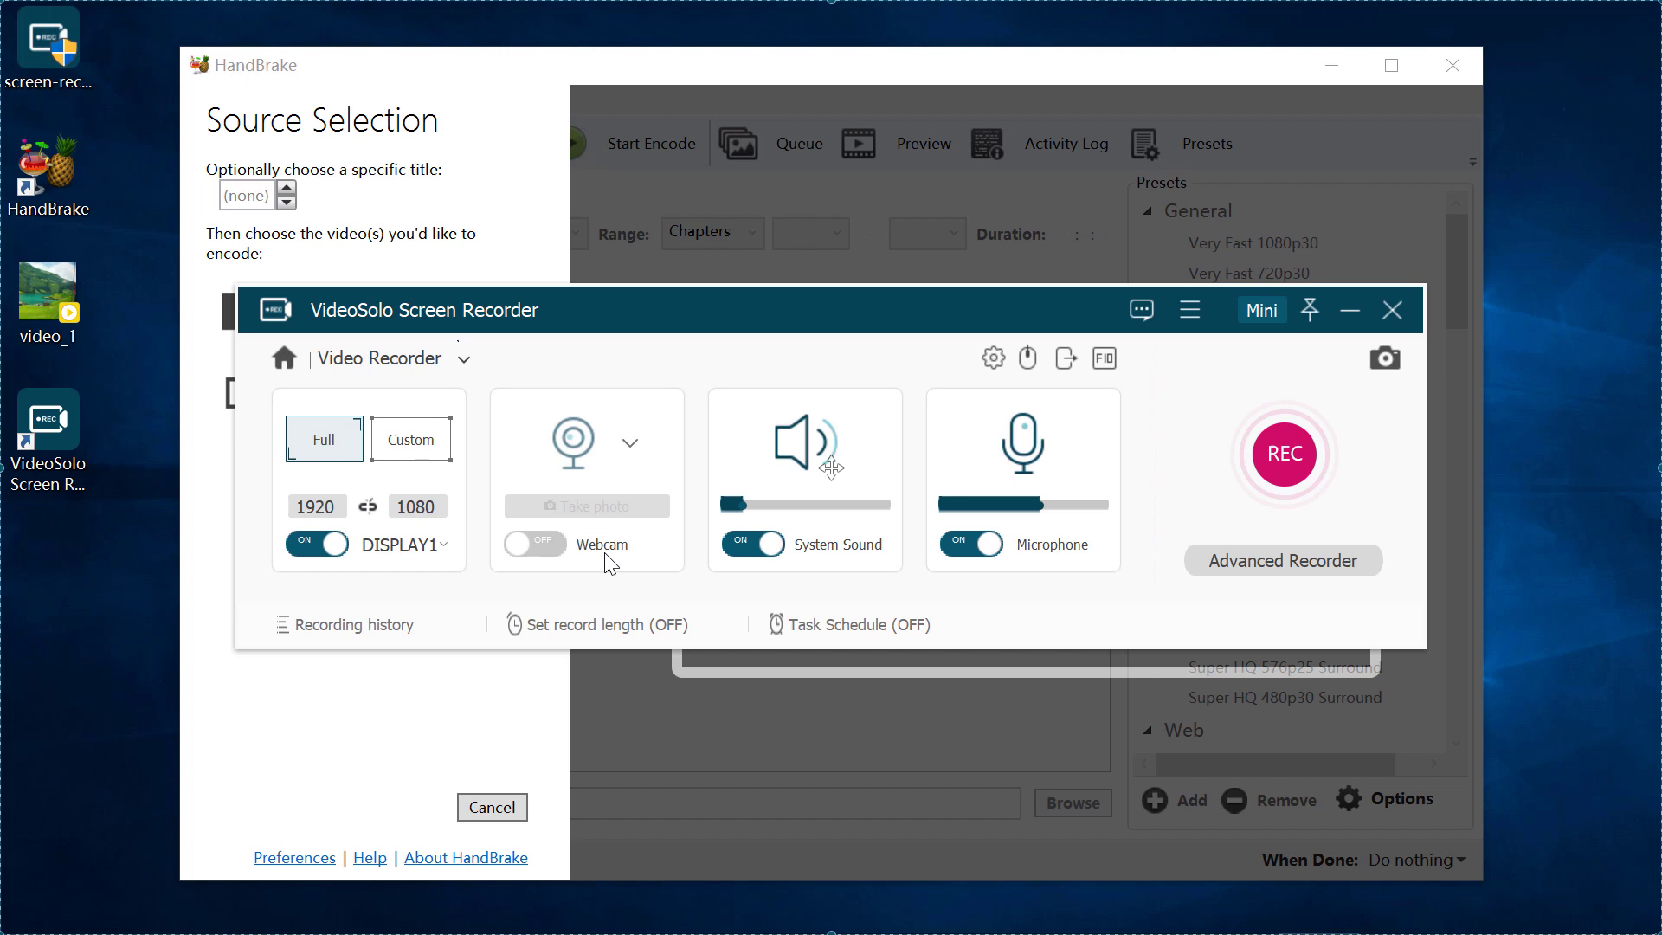
{"action": "left_click", "coordinate": [768, 545]}
{"action": "left_click", "coordinate": [766, 548]}
{"action": "mouse_move", "coordinate": [757, 508]}
{"action": "left_mouse_down"}
{"action": "mouse_move", "coordinate": [797, 507]}
{"action": "mouse_move", "coordinate": [746, 511]}
{"action": "left_mouse_up"}
{"action": "left_click", "coordinate": [972, 543]}
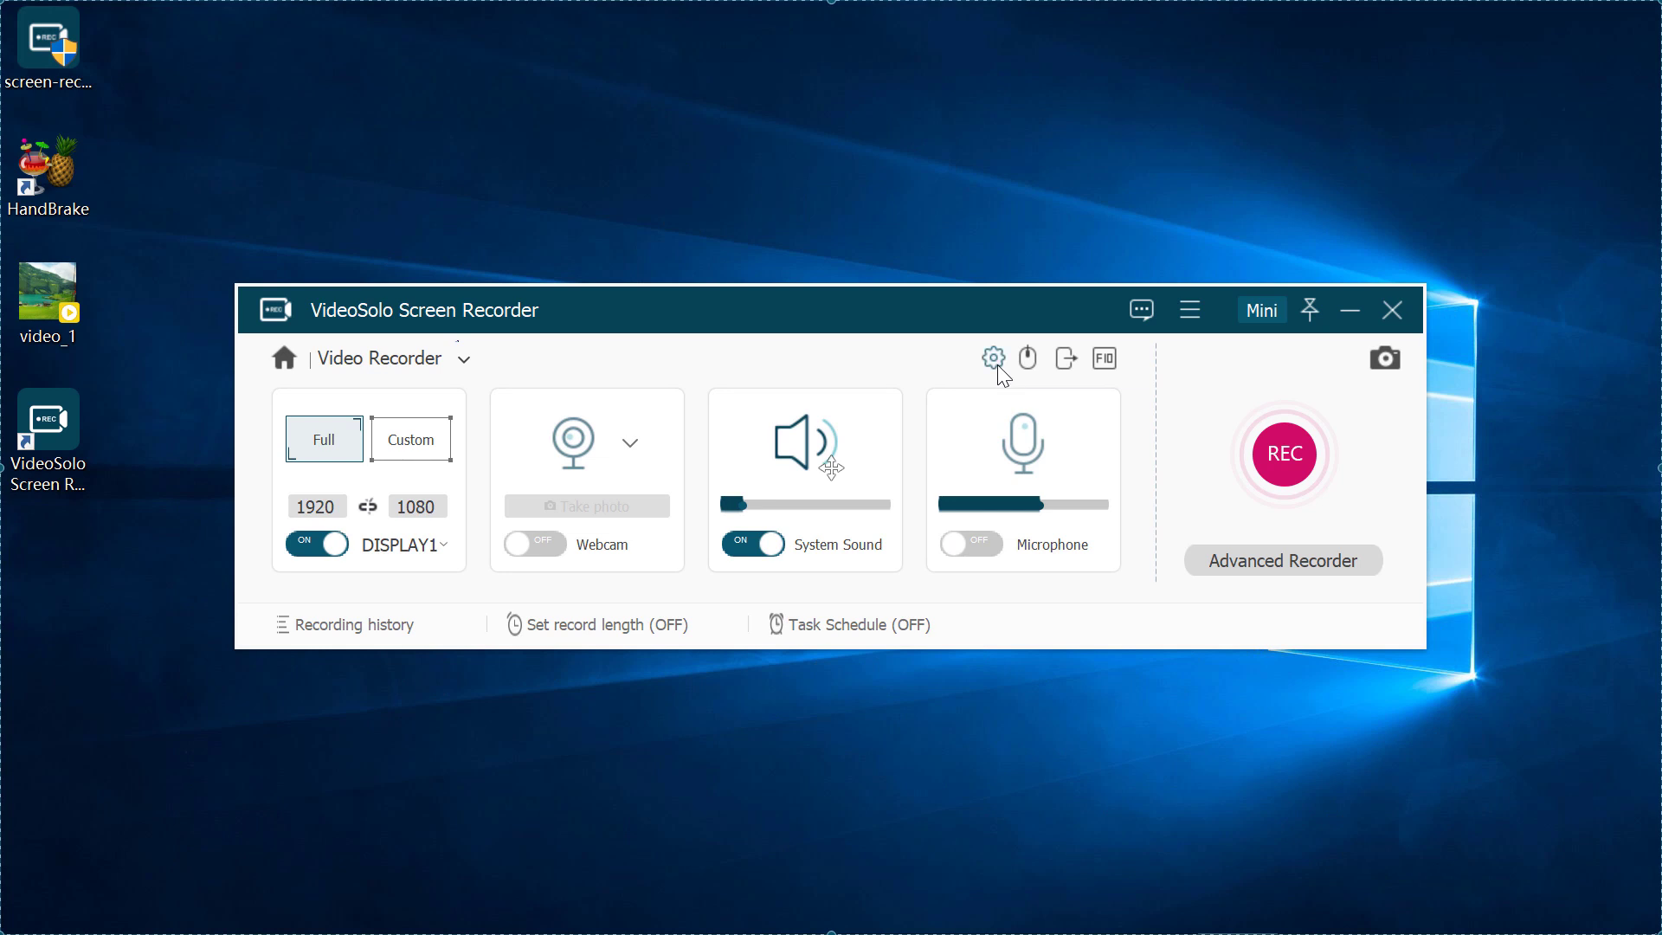
- Review the recording, mouse, hotkey and output preferences, including the available video formats
{"action": "left_click", "coordinate": [998, 366]}
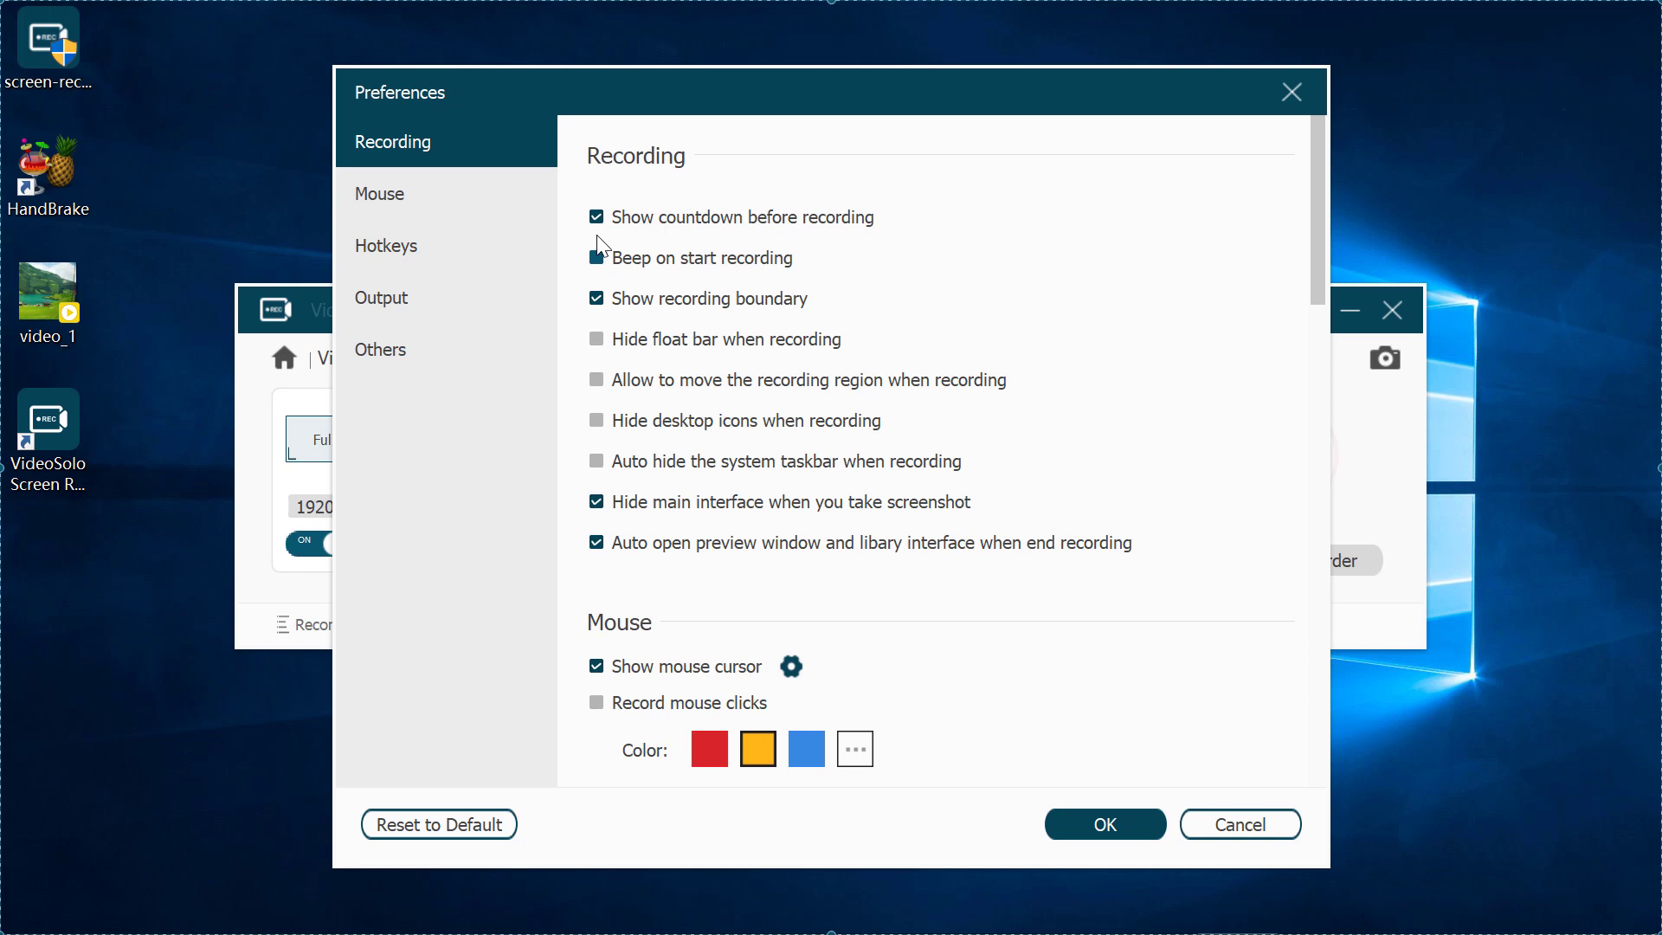
{"action": "left_click", "coordinate": [389, 182]}
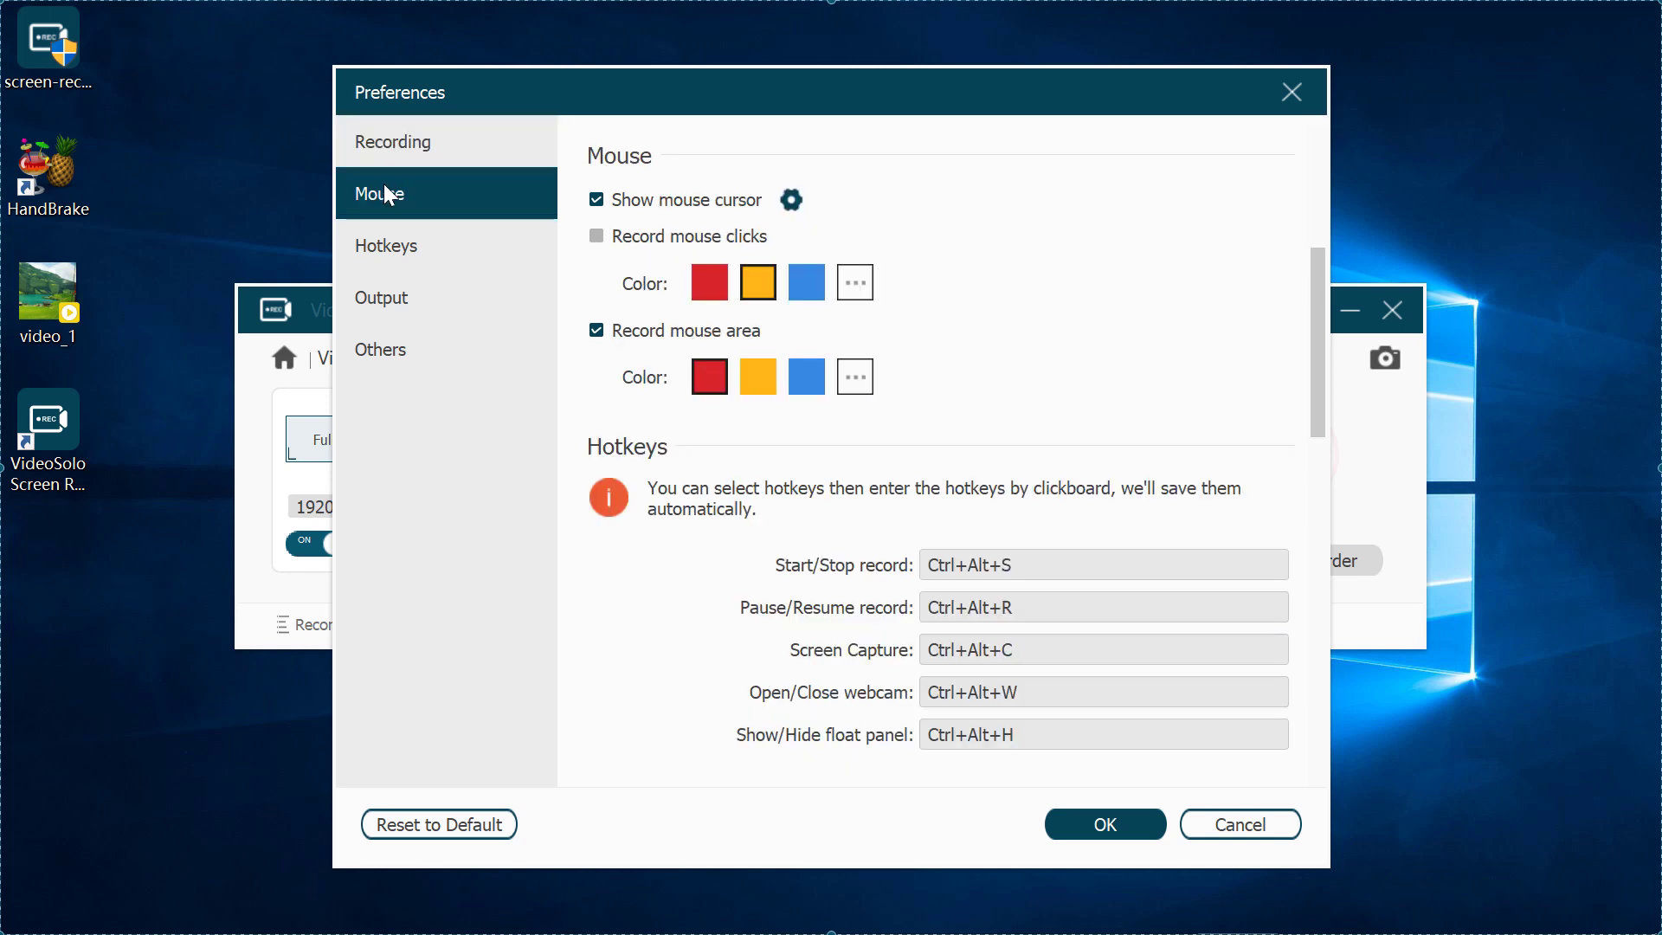
{"action": "left_click", "coordinate": [375, 244]}
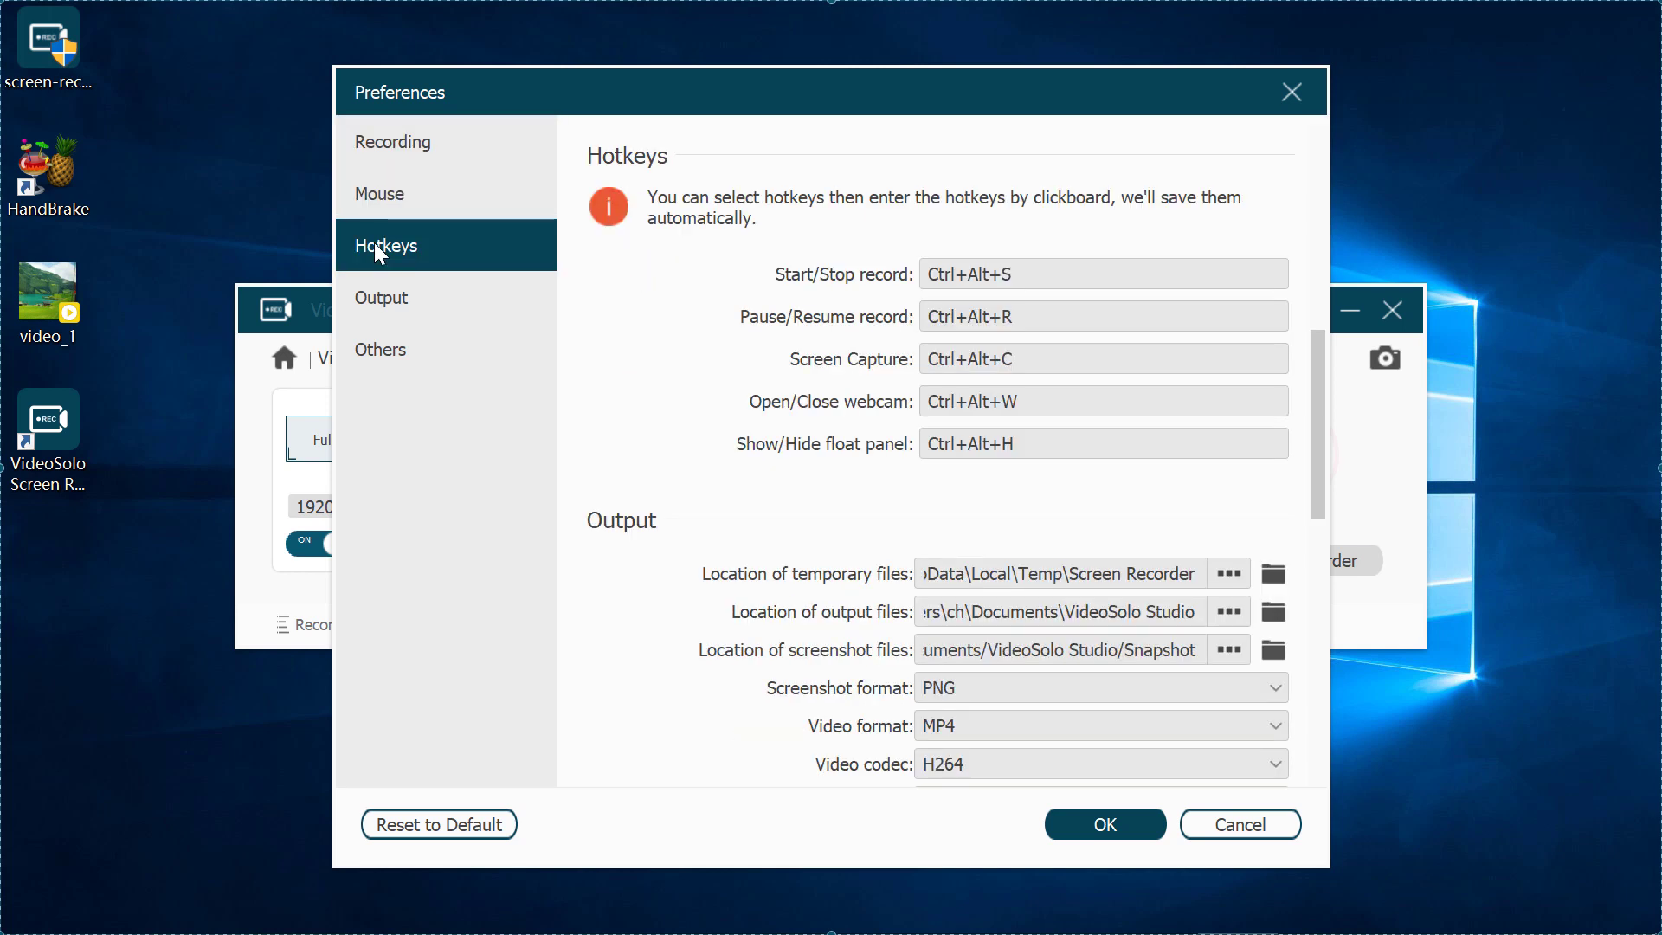
{"action": "left_click", "coordinate": [384, 297]}
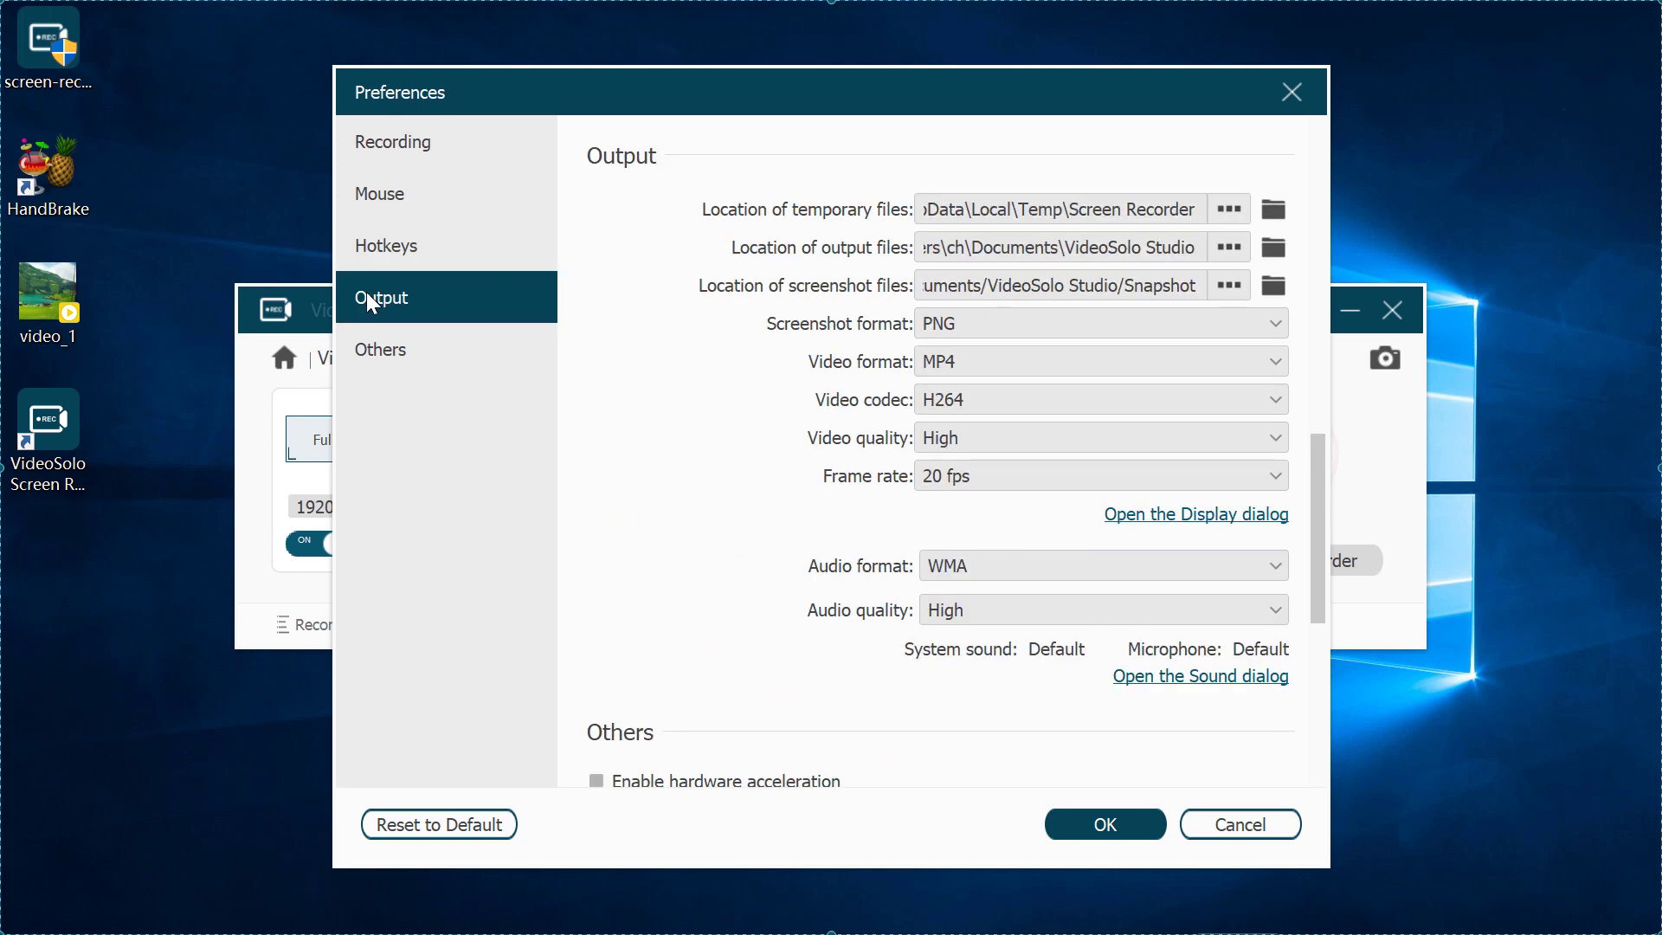
{"action": "left_click", "coordinate": [1203, 364]}
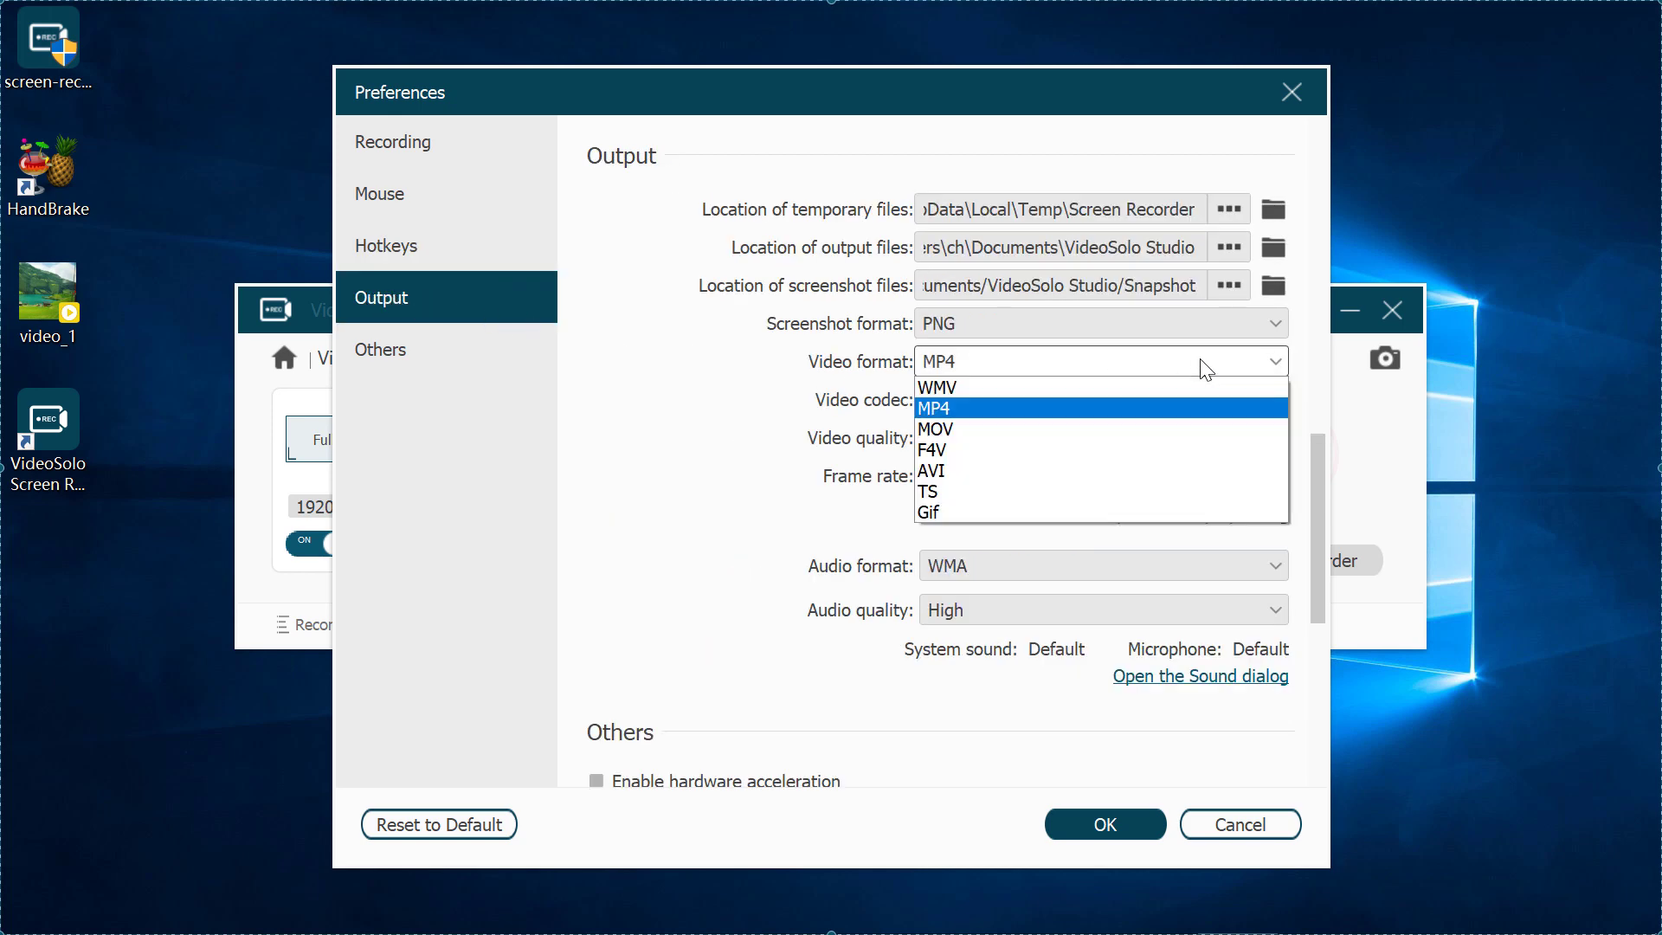
{"action": "left_click", "coordinate": [820, 416]}
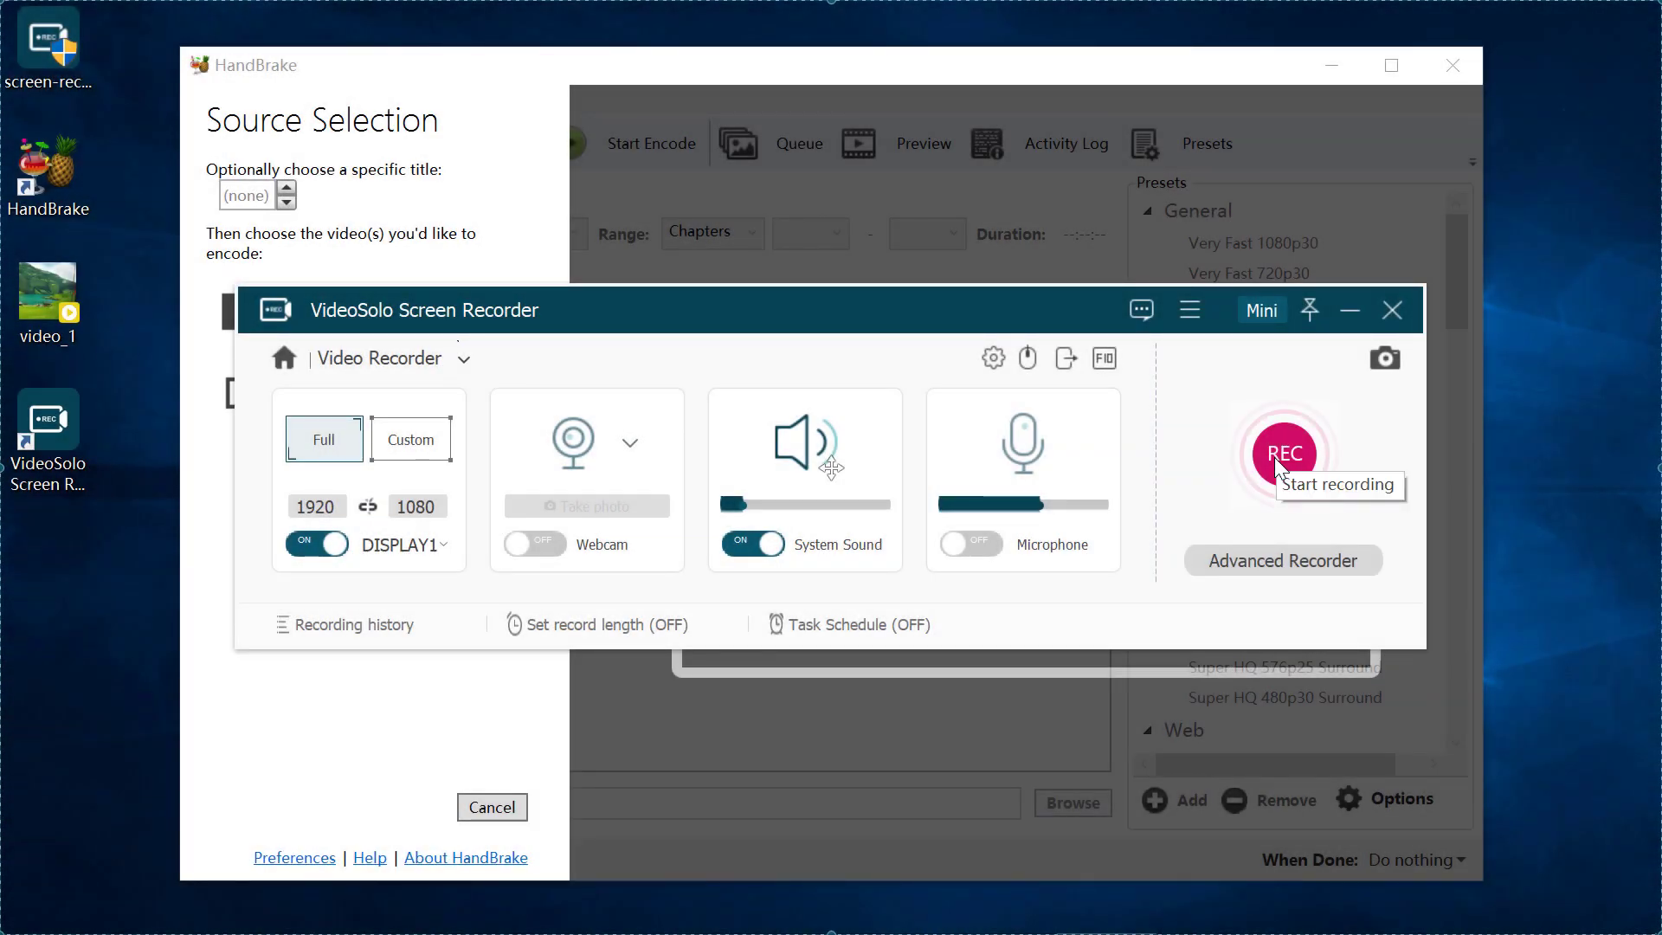
- Start the screen recording and load video_1 from the desktop into HandBrake as the source
{"action": "left_click", "coordinate": [1275, 457]}
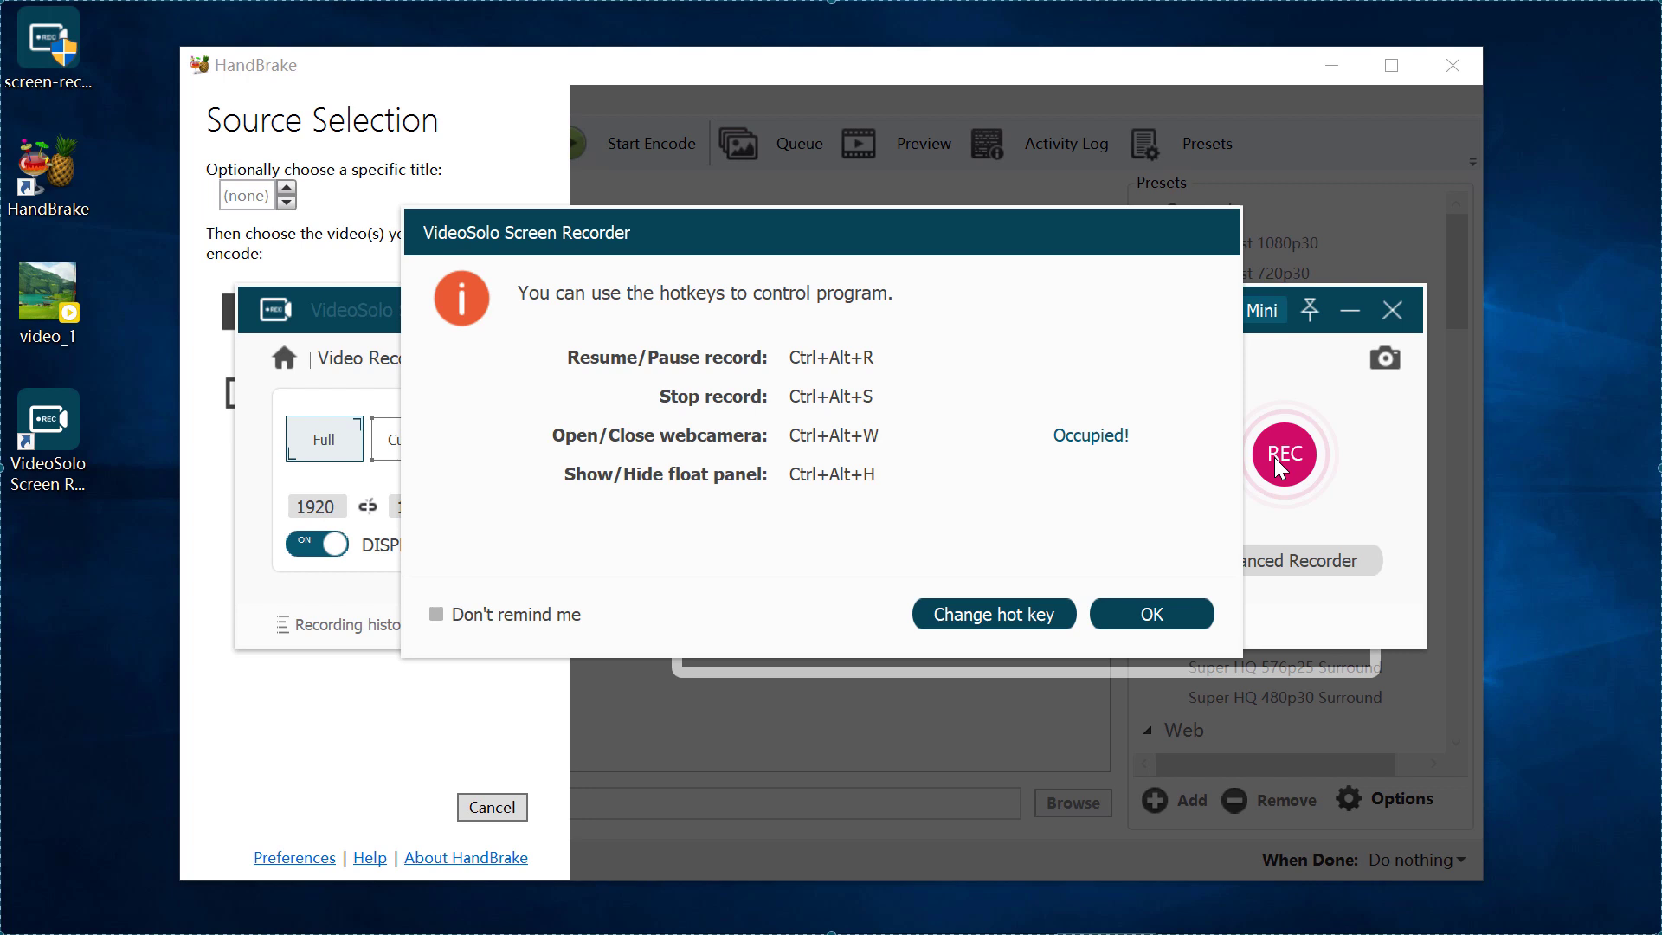
{"action": "left_click", "coordinate": [1166, 621]}
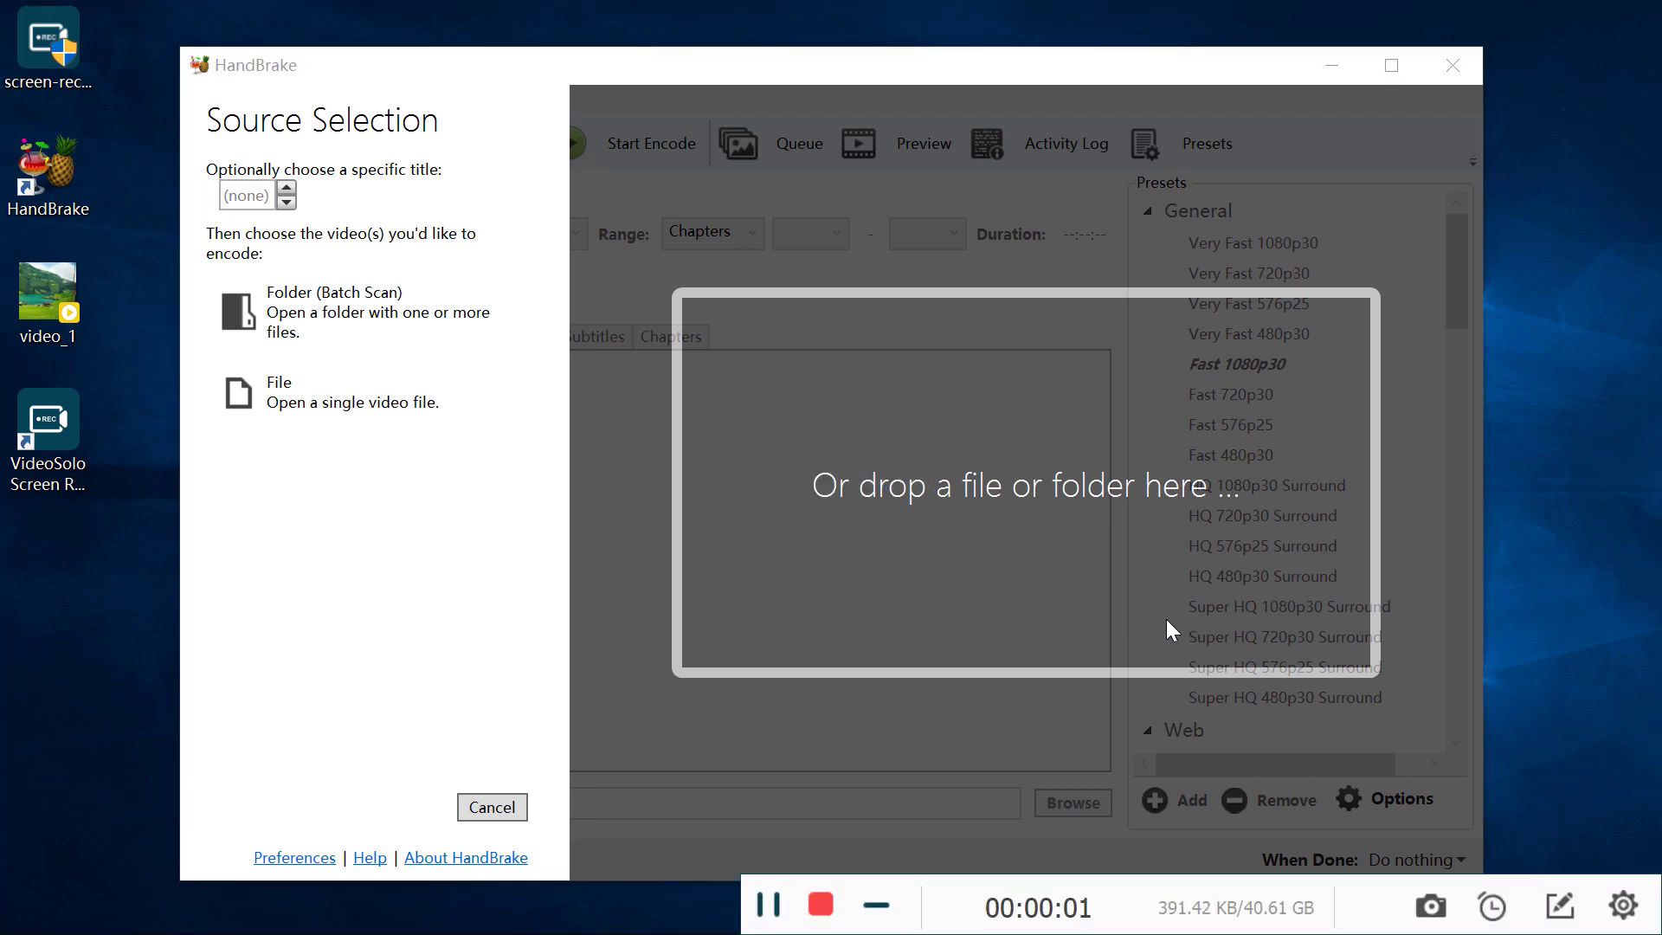
{"action": "left_click", "coordinate": [54, 284]}
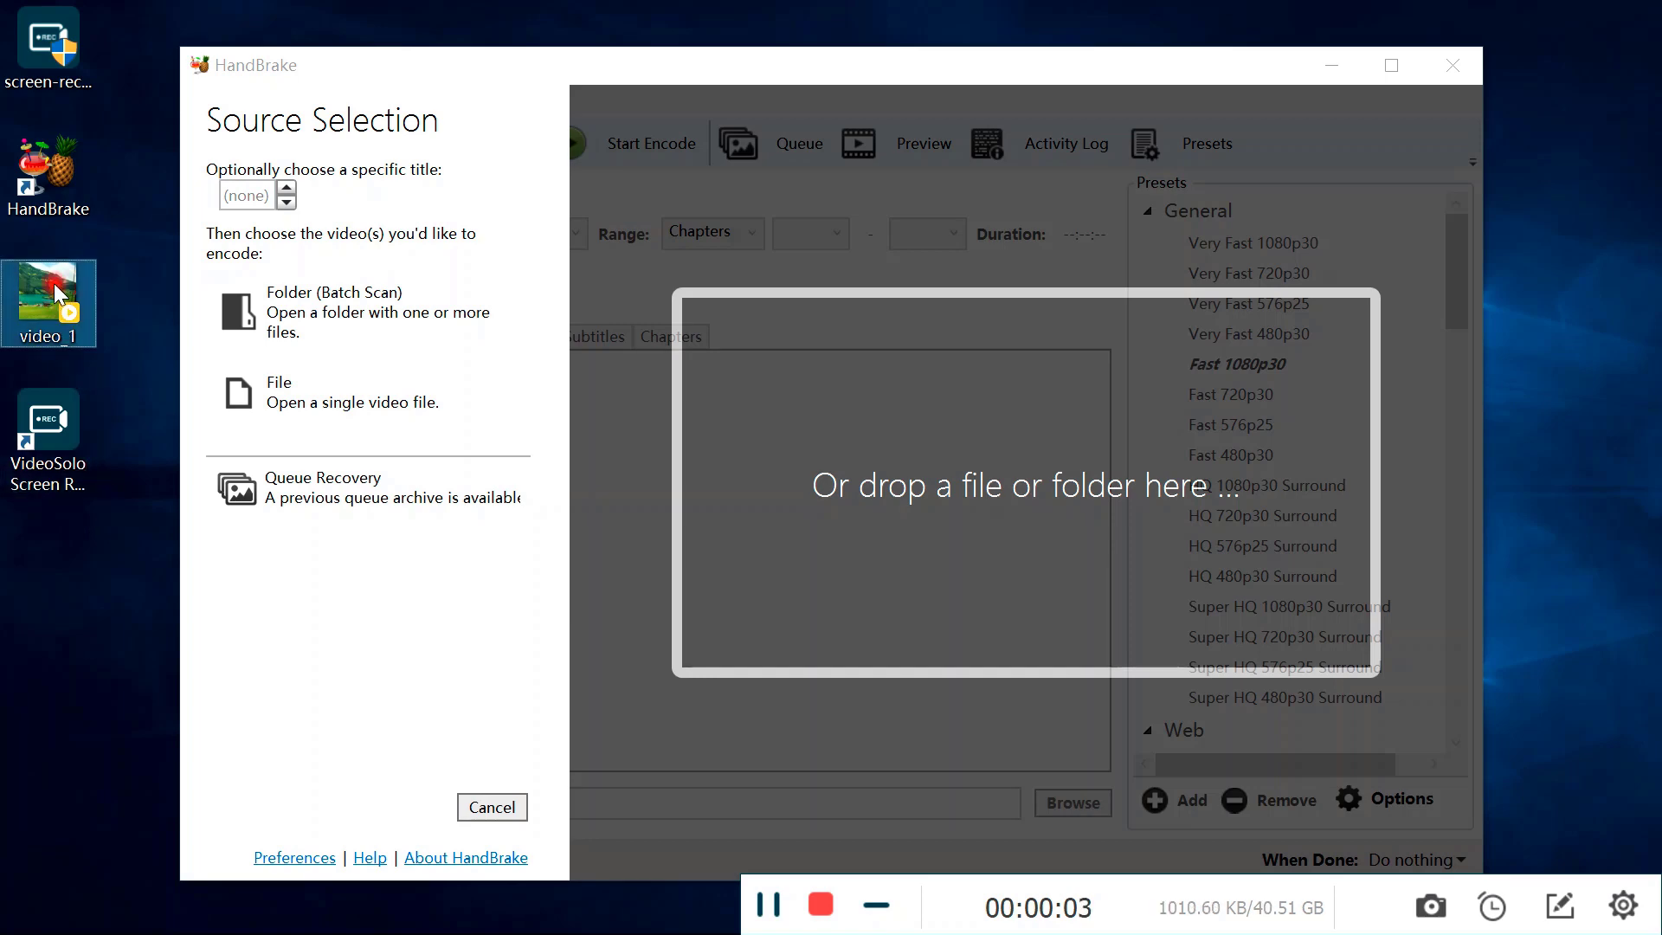
{"action": "left_click_drag", "start_coordinate": [51, 282], "coordinate": [459, 397]}
{"action": "left_click_drag", "start_coordinate": [1043, 420], "coordinate": [1044, 422]}
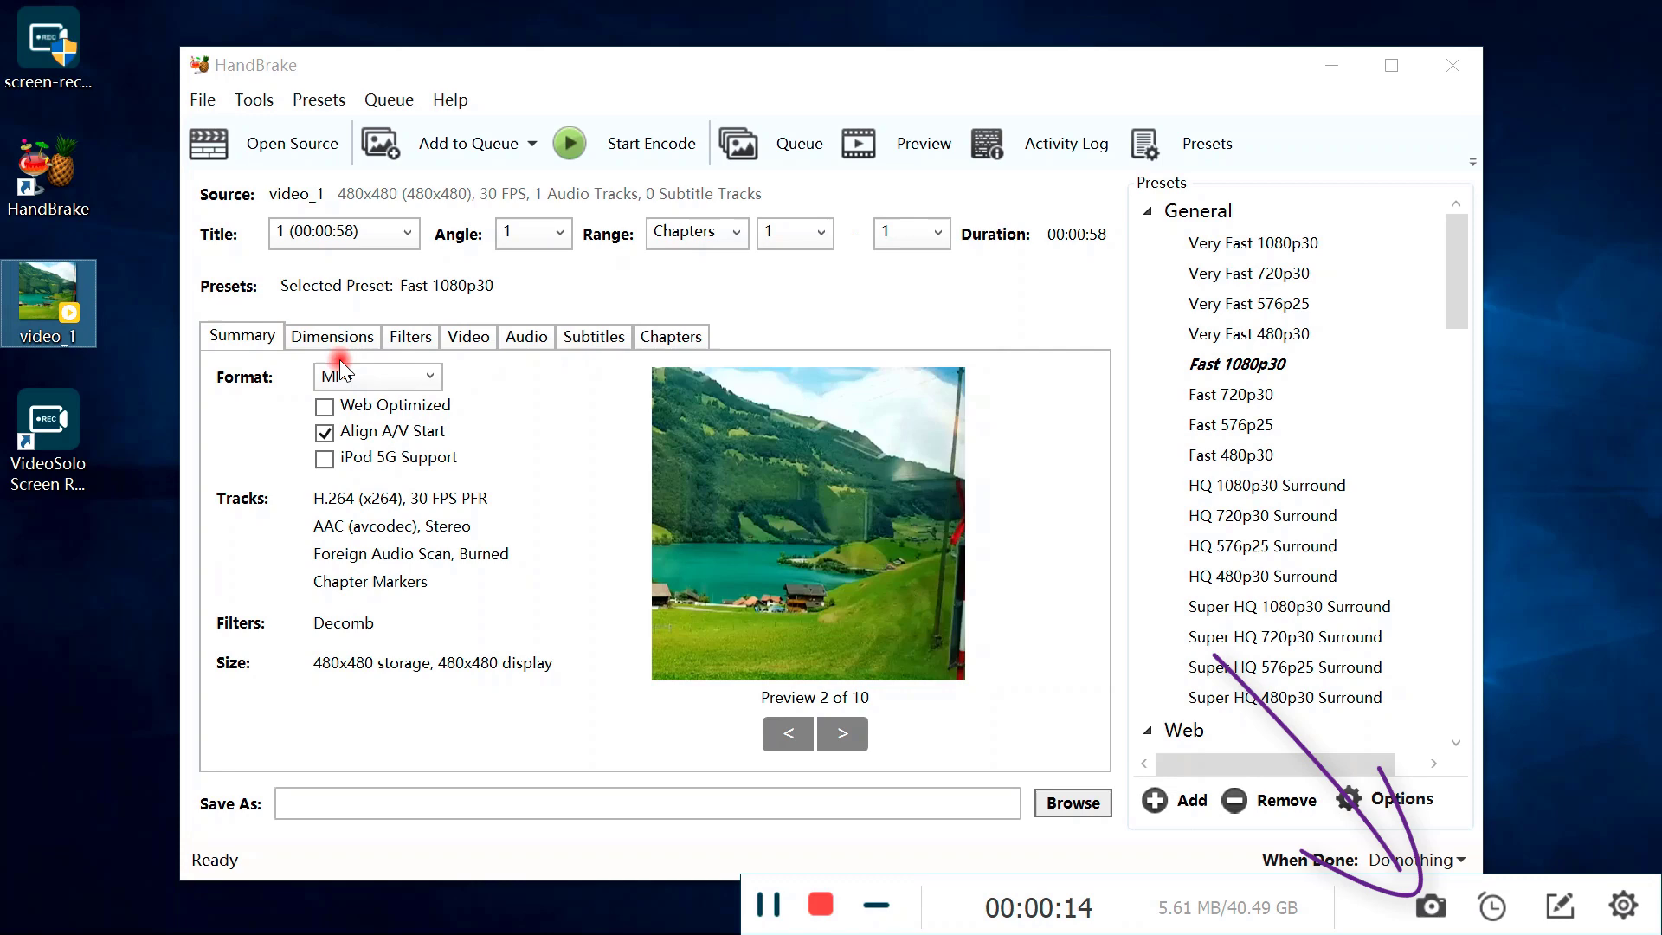
- Set the HandBrake output format to MKV and the video codec to H.265 10-bit
{"action": "left_click", "coordinate": [339, 363]}
{"action": "left_click", "coordinate": [343, 433]}
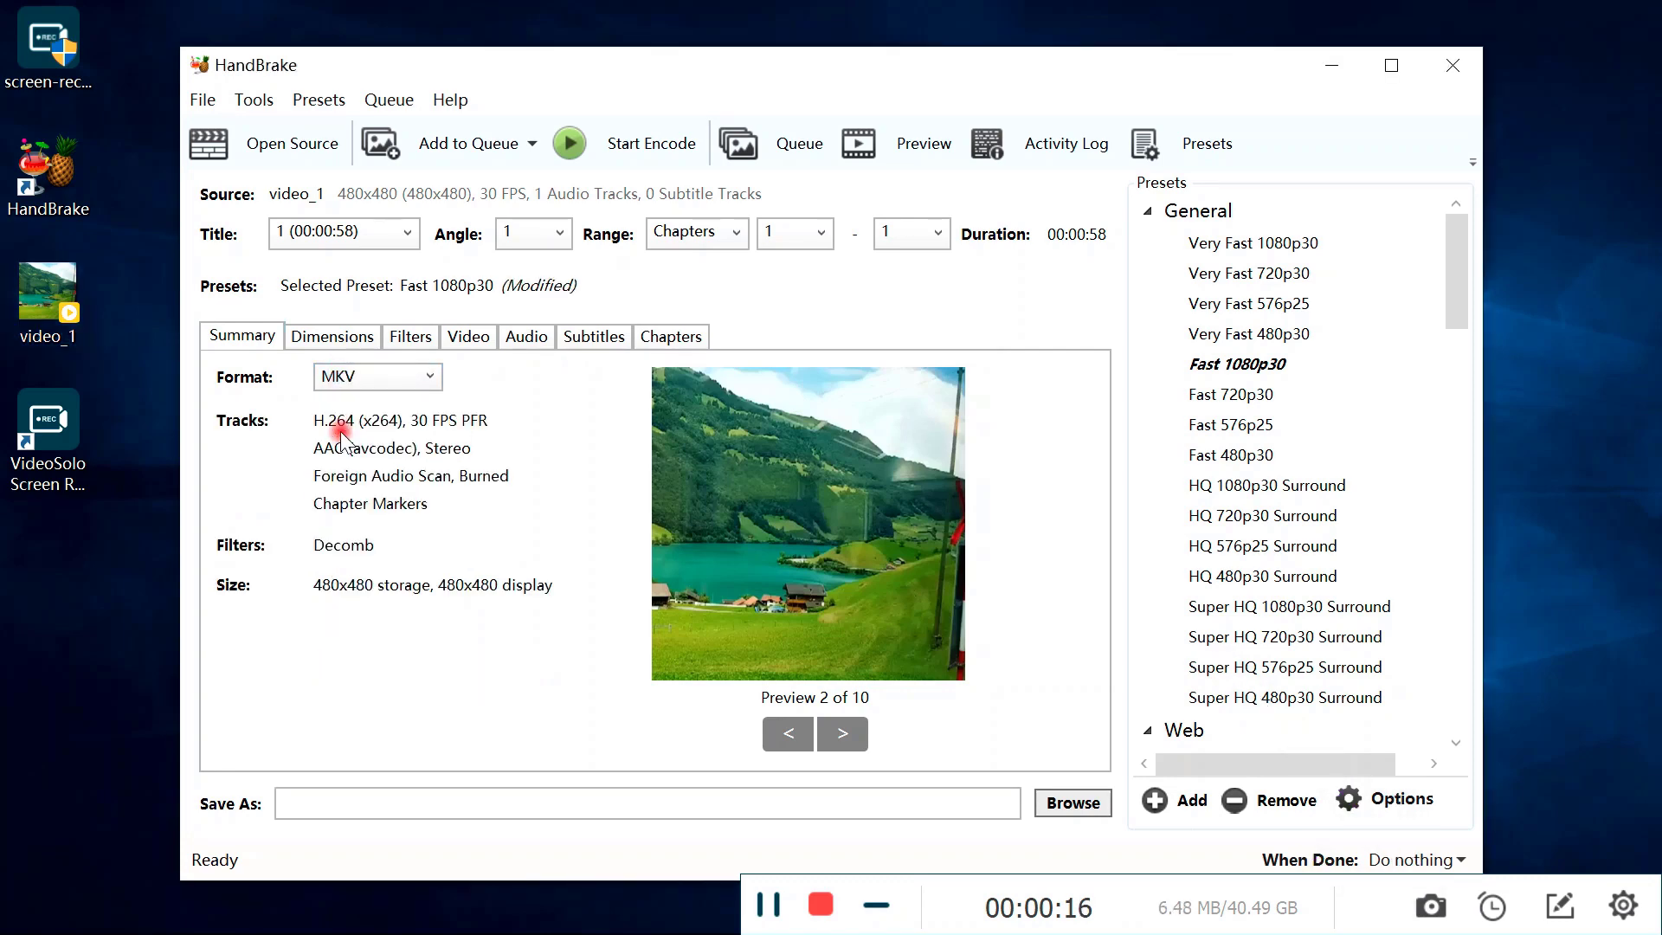
{"action": "left_click", "coordinate": [452, 340]}
{"action": "left_click", "coordinate": [471, 408]}
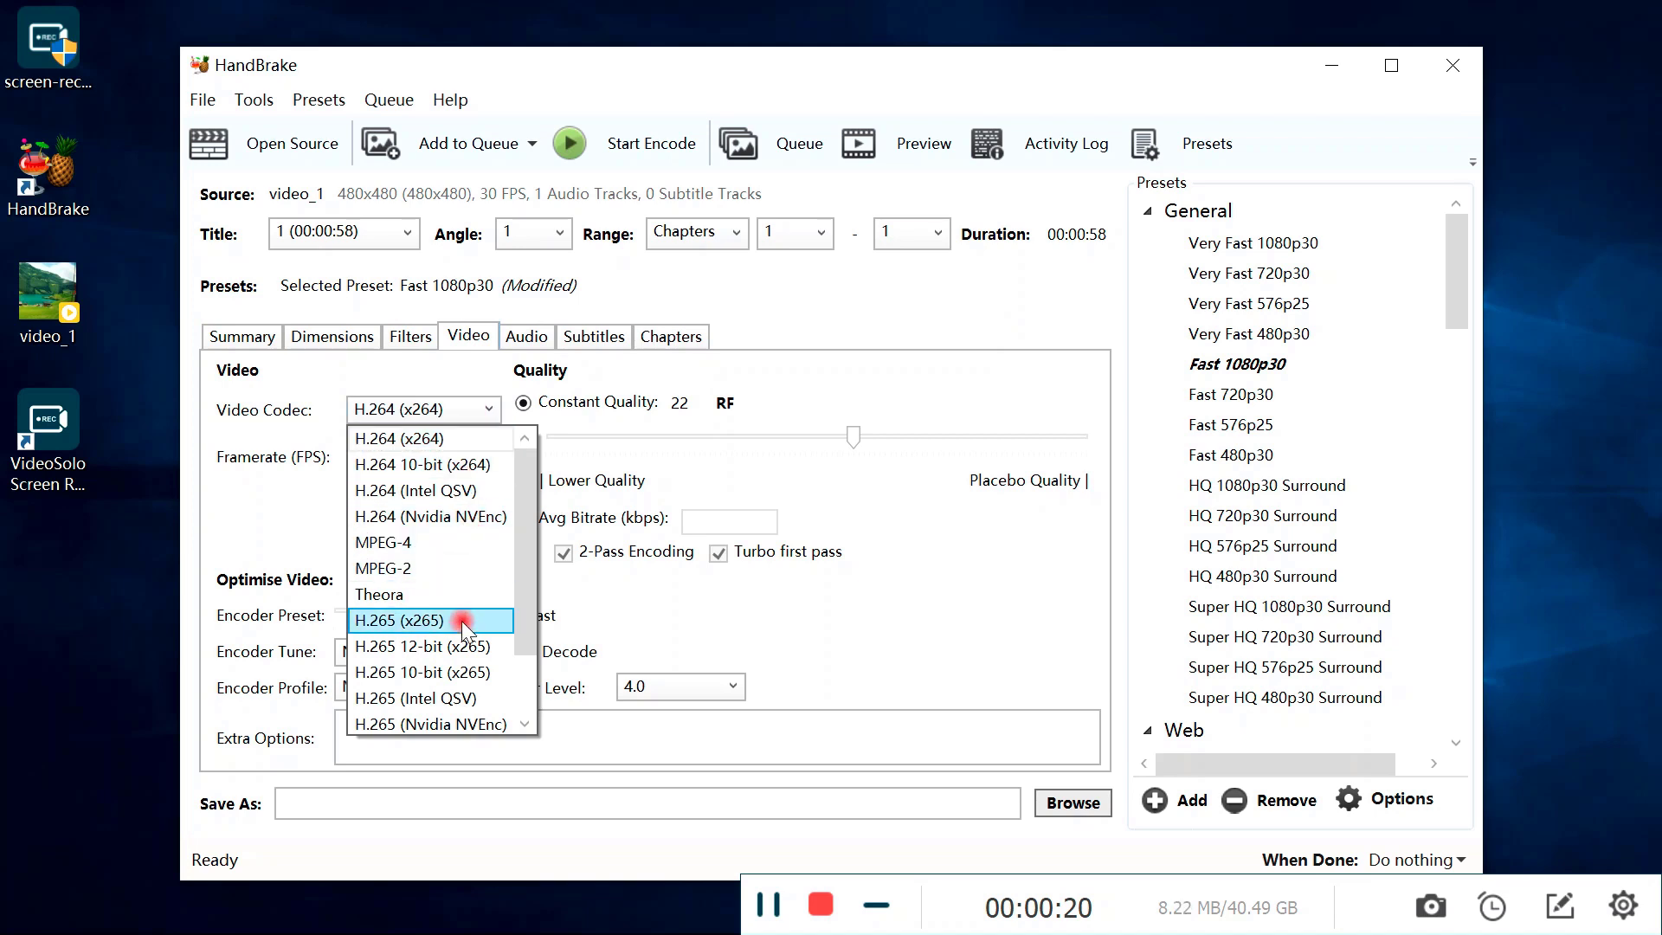
{"action": "left_click", "coordinate": [450, 672]}
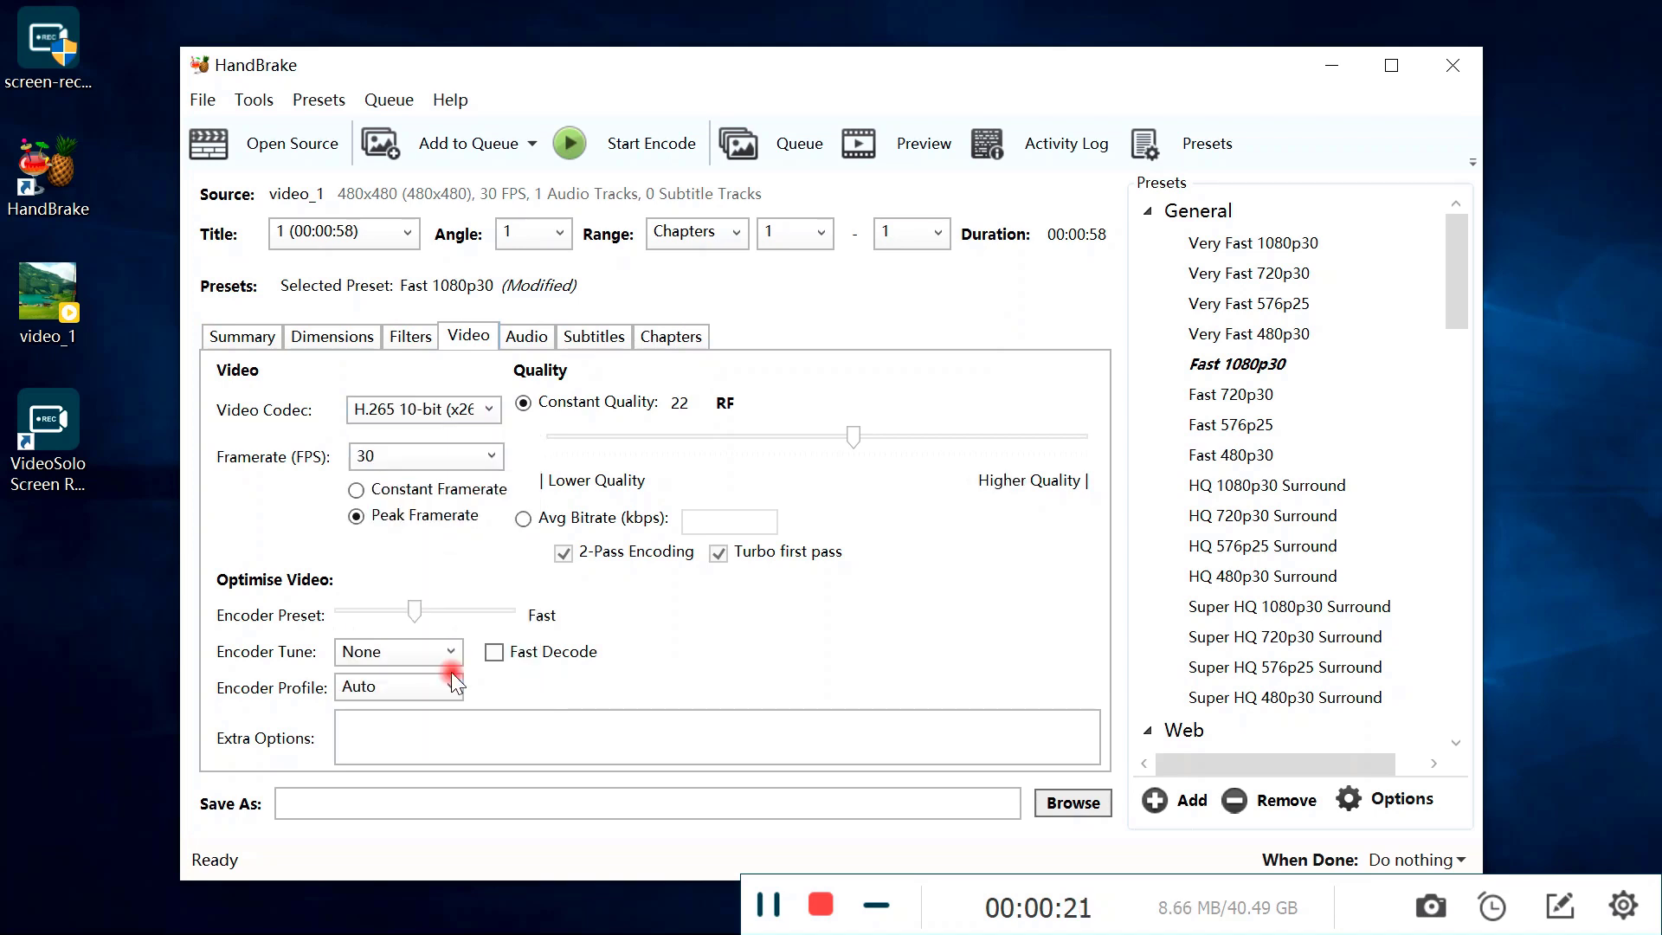
- Set the HandBrake save destination to a file named 1.mkv in the Desktop folder
{"action": "left_click", "coordinate": [430, 797]}
{"action": "type", "text": "C:\\U"}
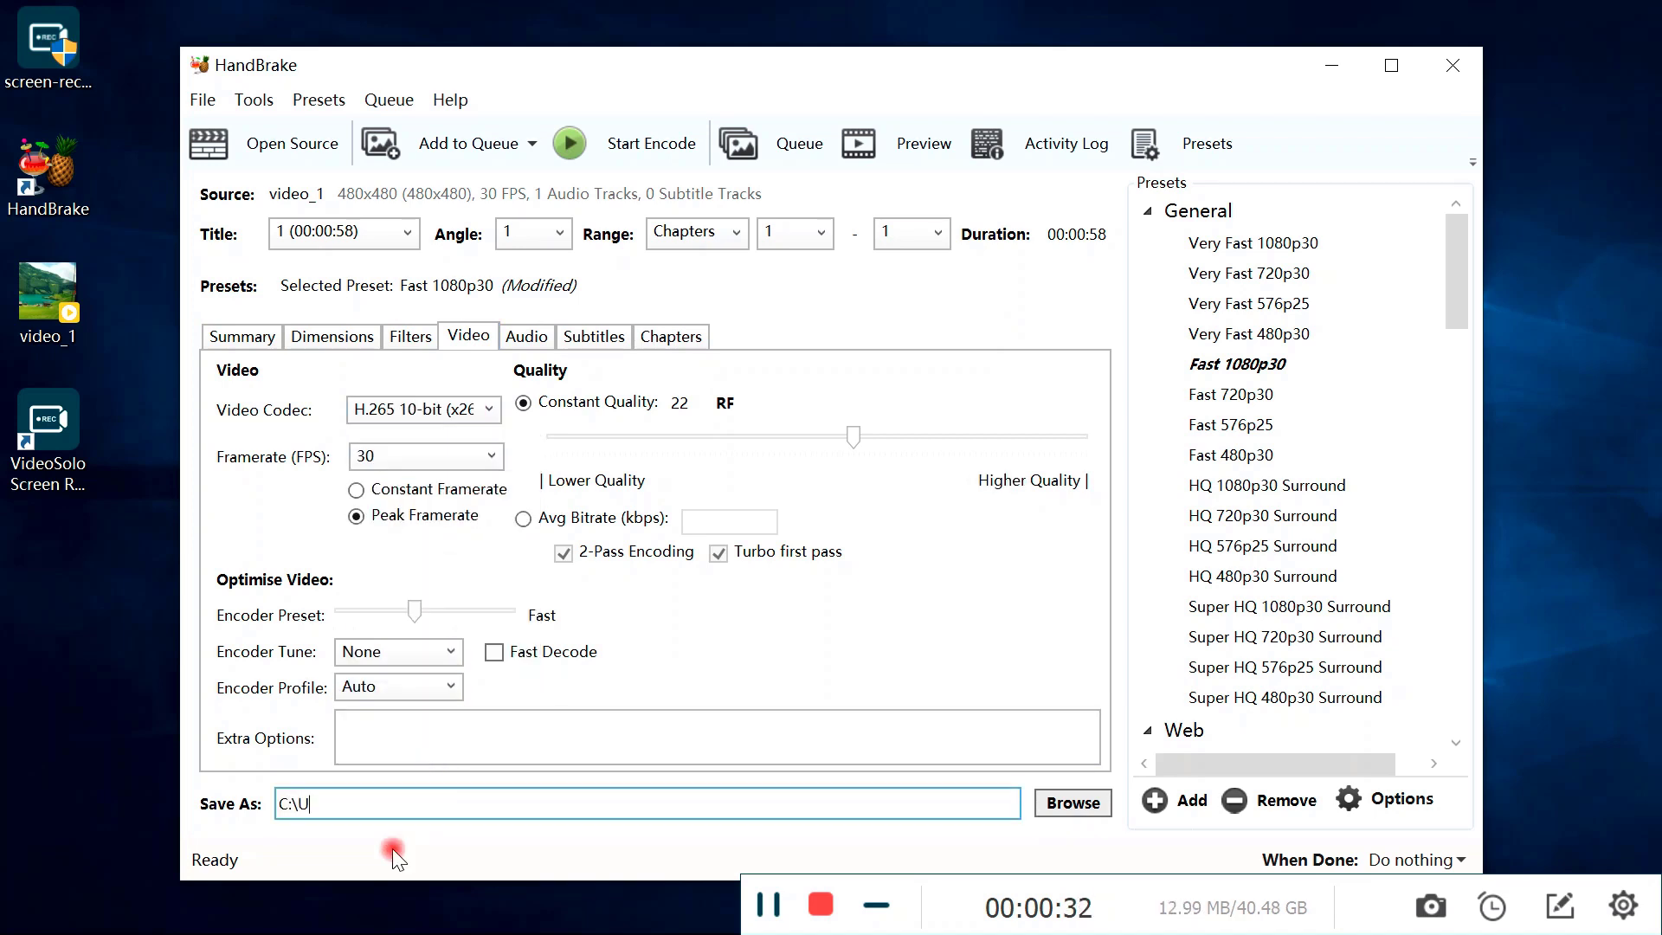
{"action": "type", "text": "sers\\ch"}
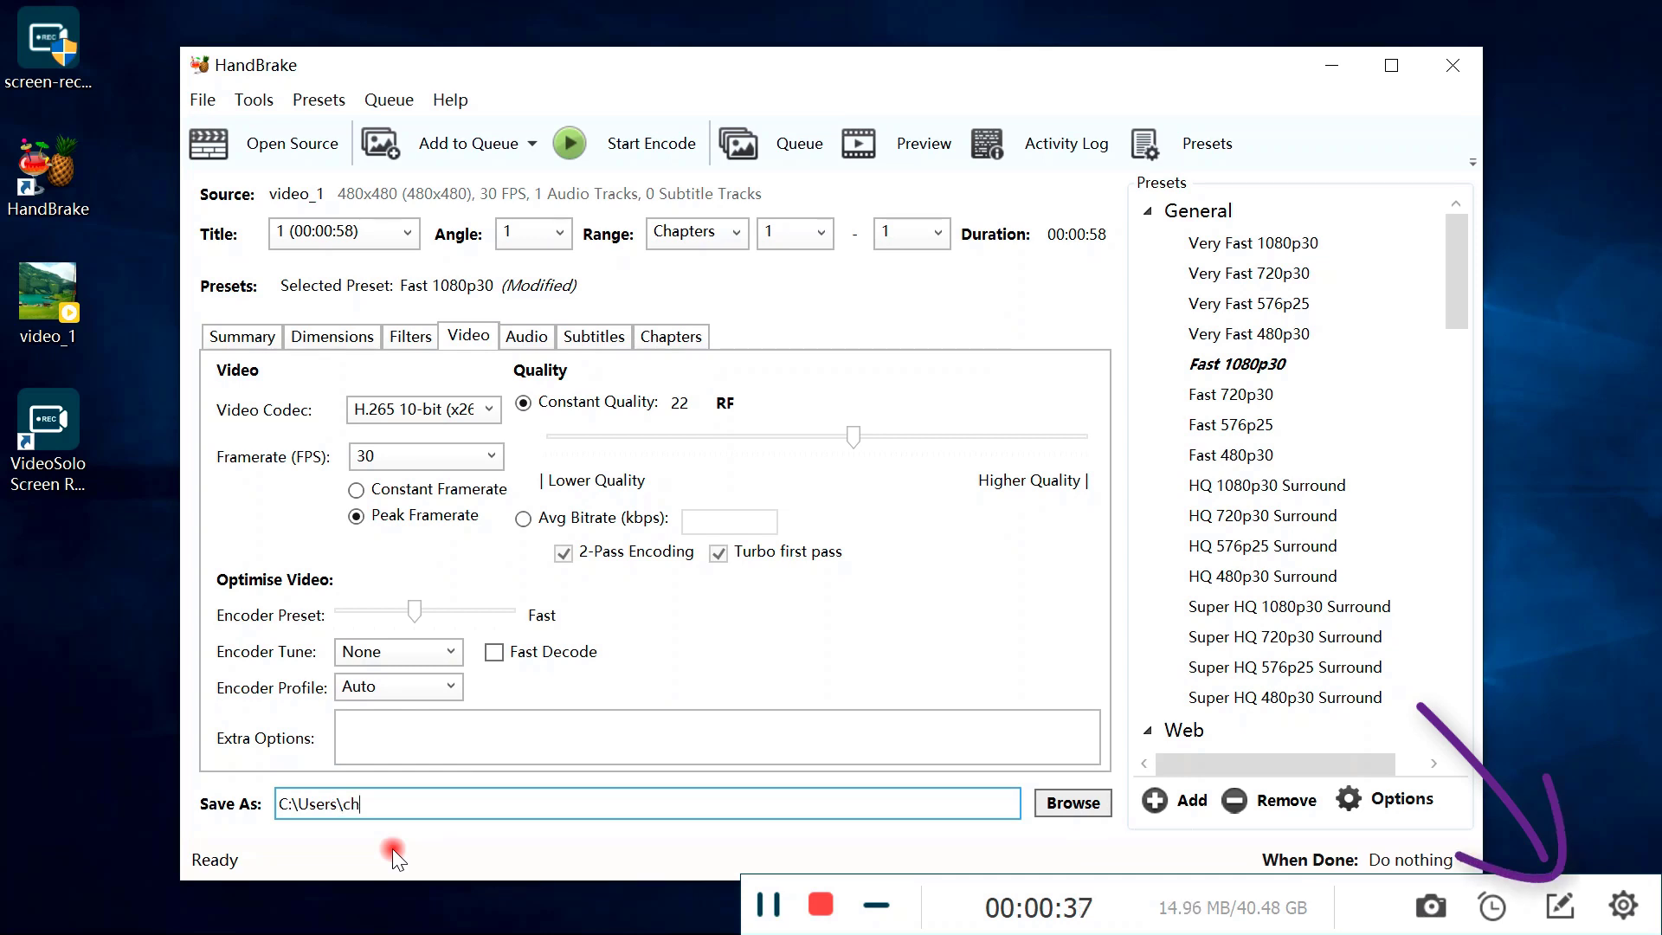
{"action": "type", "text": "\\Desktop"}
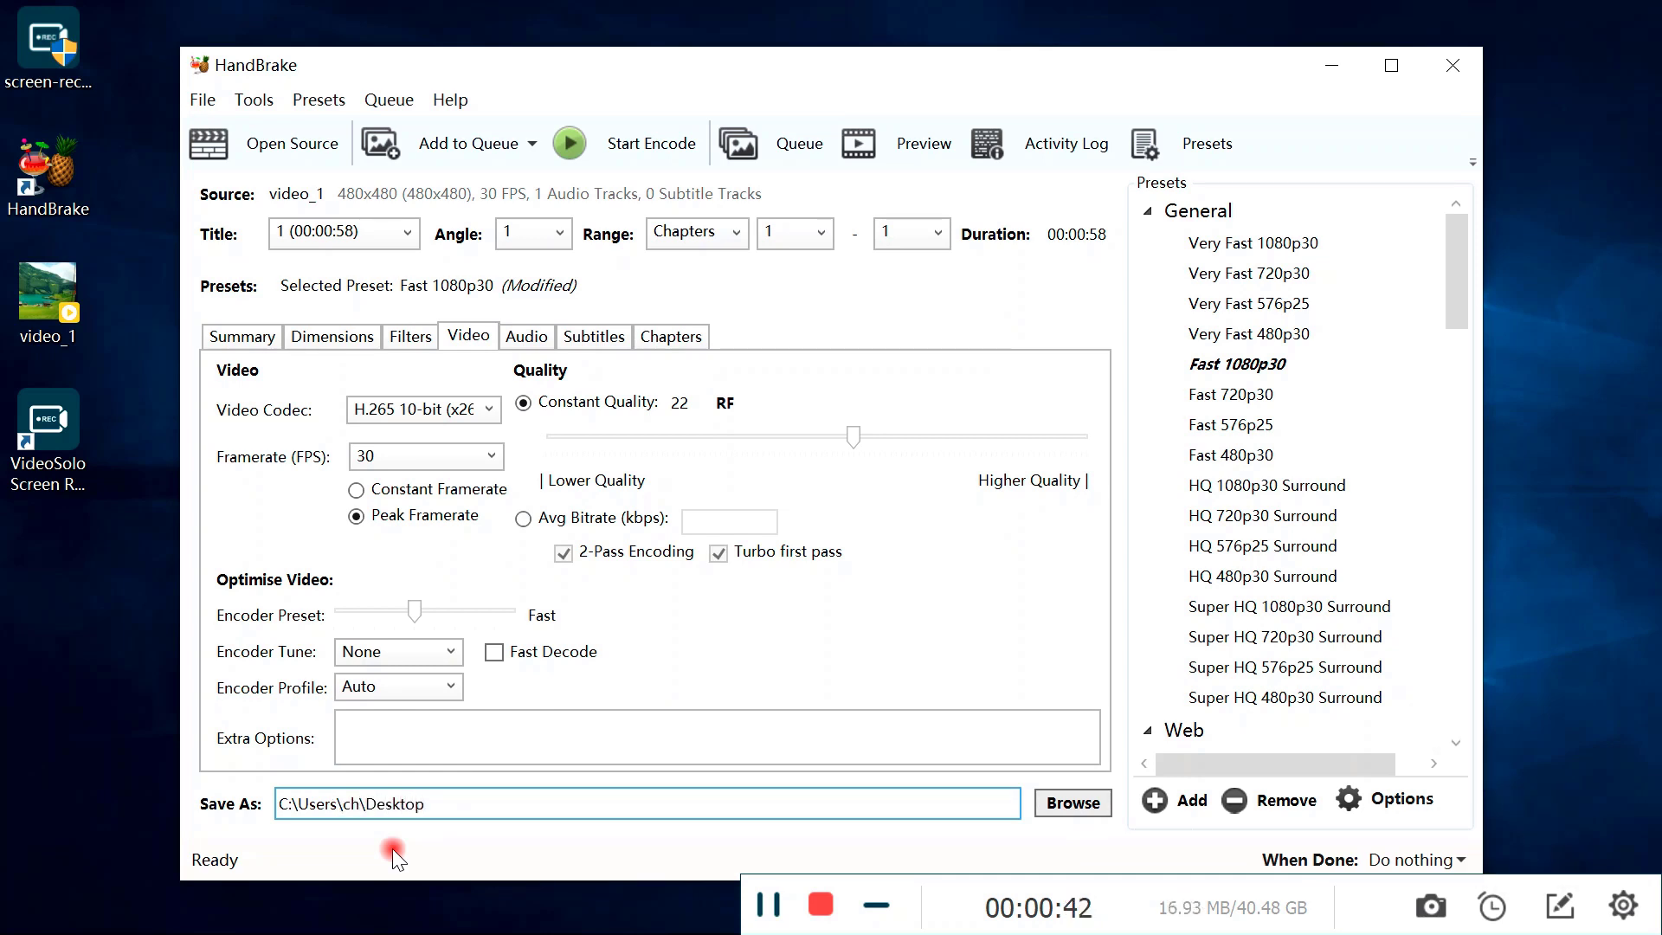
{"action": "type", "text": "\\1.mkv"}
- Draw a thick red ellipse around the 1.mkv file name in the save path, and close the recorder's drawing tools
{"action": "left_click", "coordinate": [1558, 907]}
{"action": "left_click", "coordinate": [869, 768]}
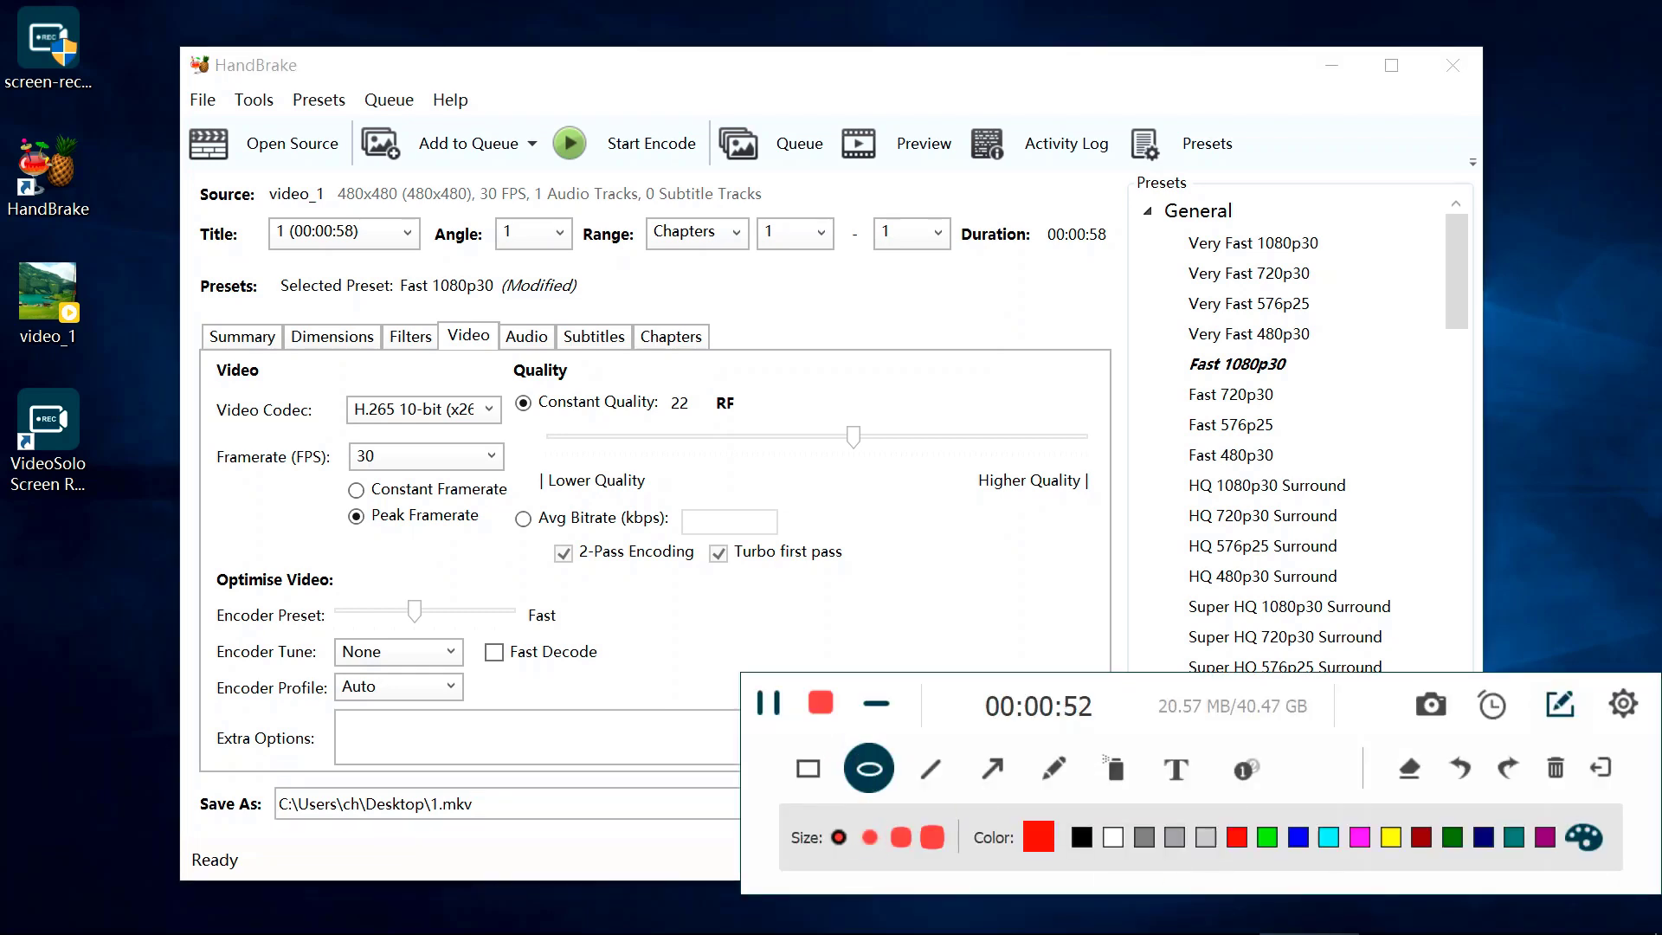
{"action": "left_click_drag", "start_coordinate": [423, 783], "coordinate": [487, 824]}
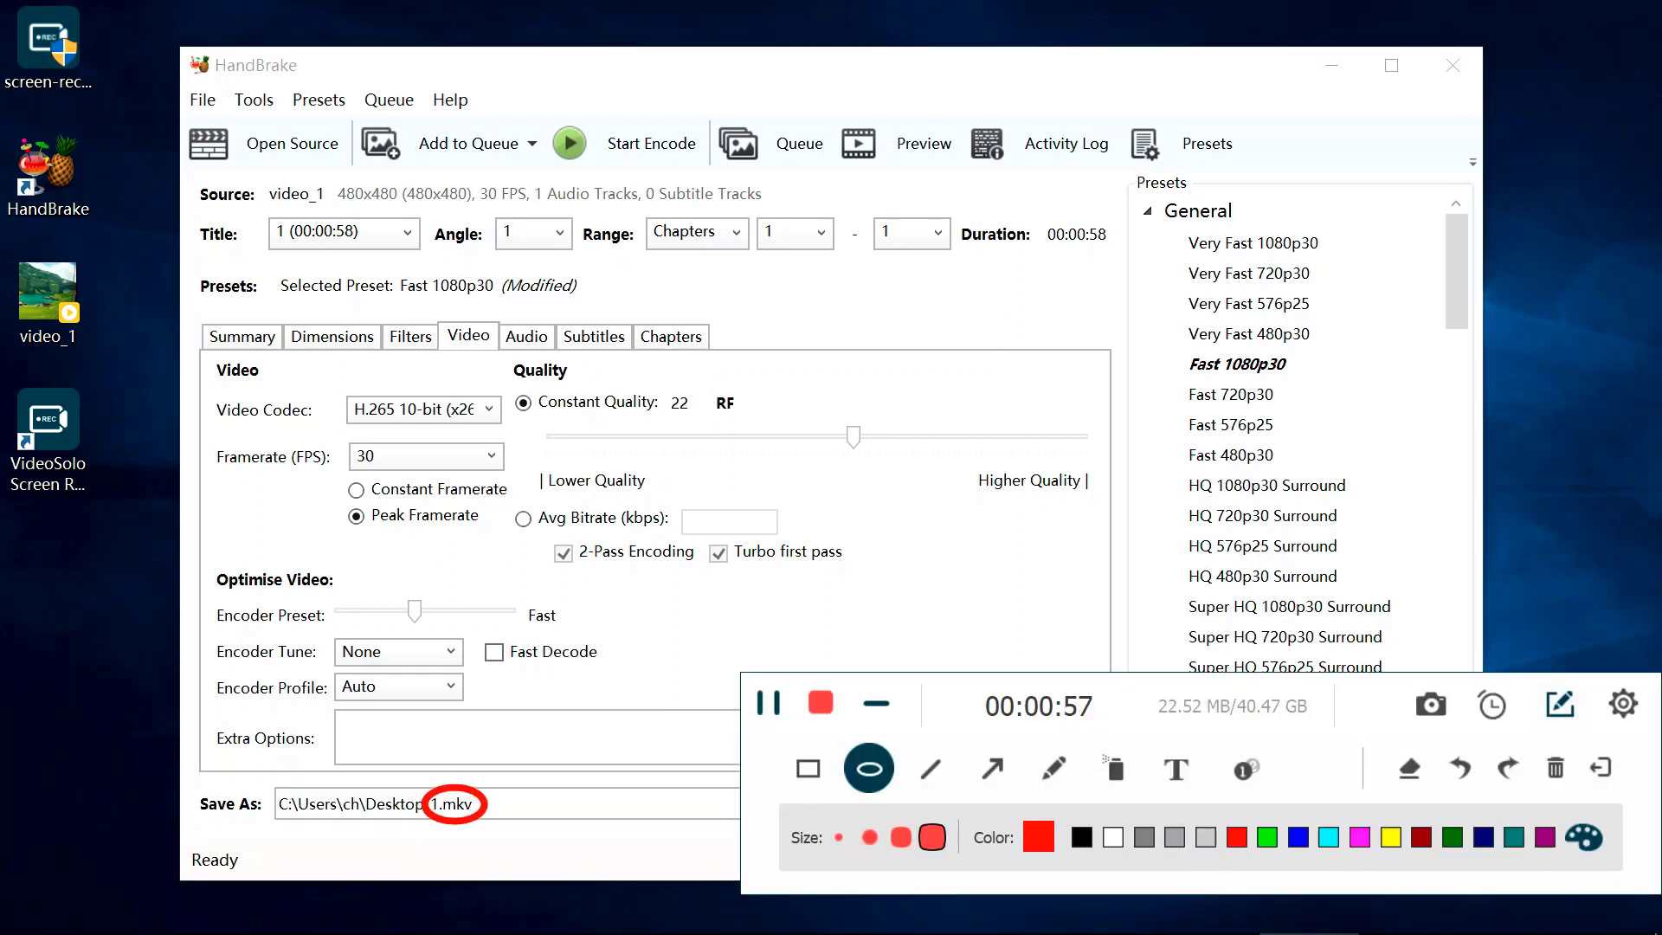
{"action": "left_click", "coordinate": [868, 768]}
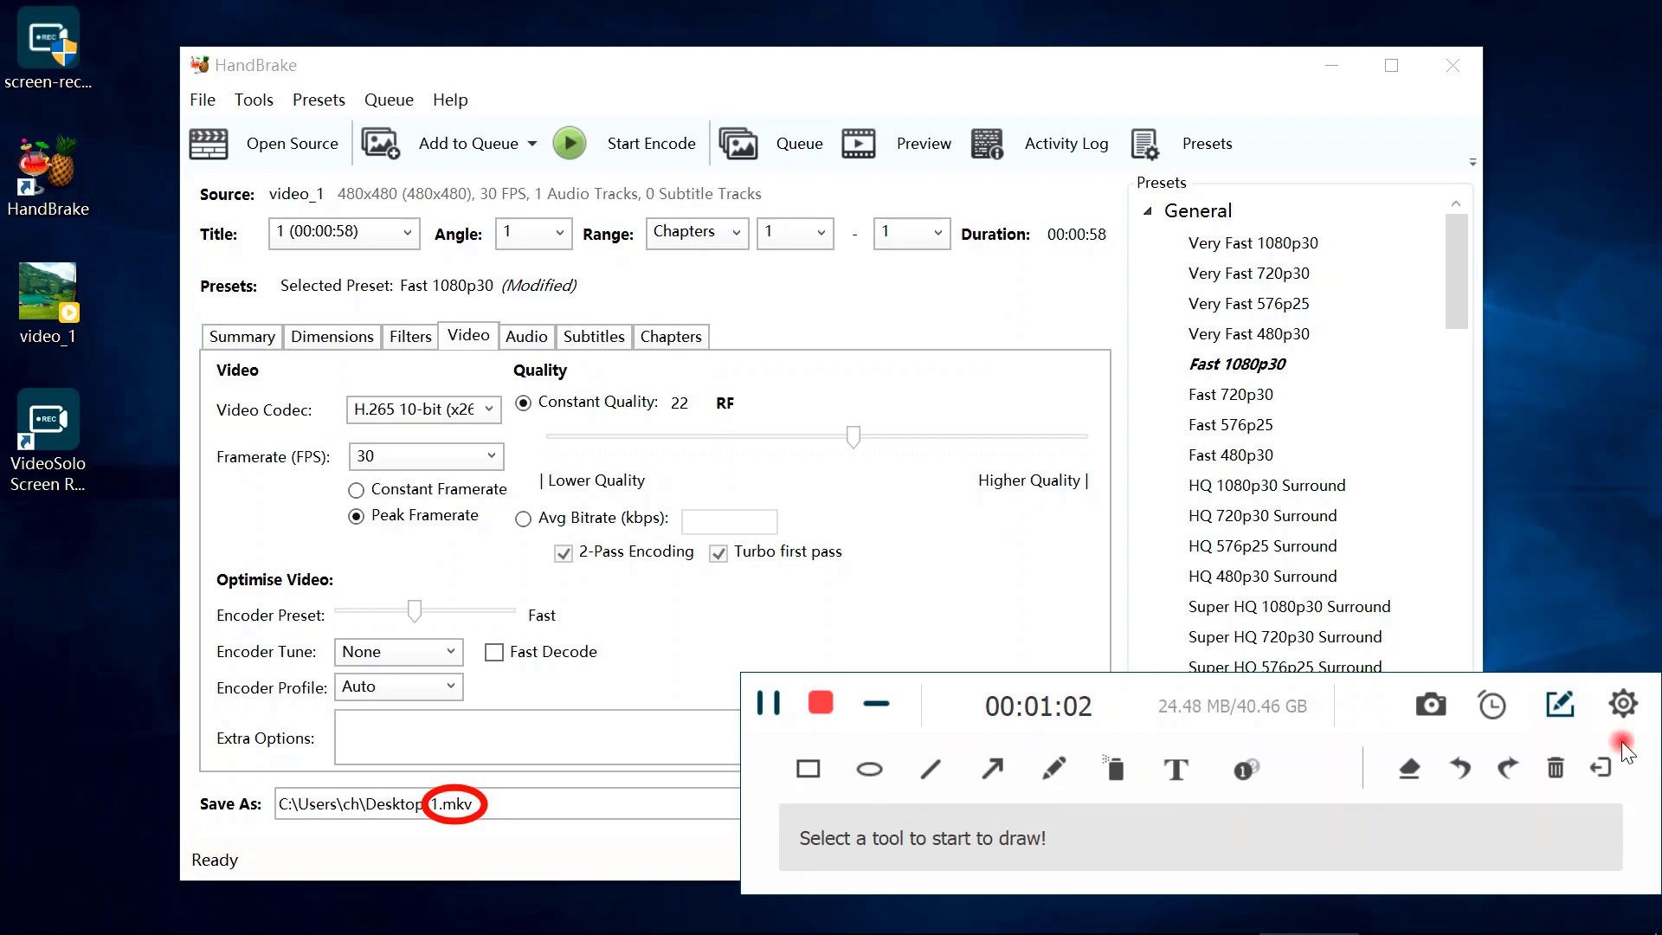
{"action": "left_click", "coordinate": [1487, 764]}
{"action": "left_click", "coordinate": [1558, 704]}
- Start encoding the video in HandBrake, and stop the screen recording once the queue finishes
{"action": "left_click", "coordinate": [641, 140]}
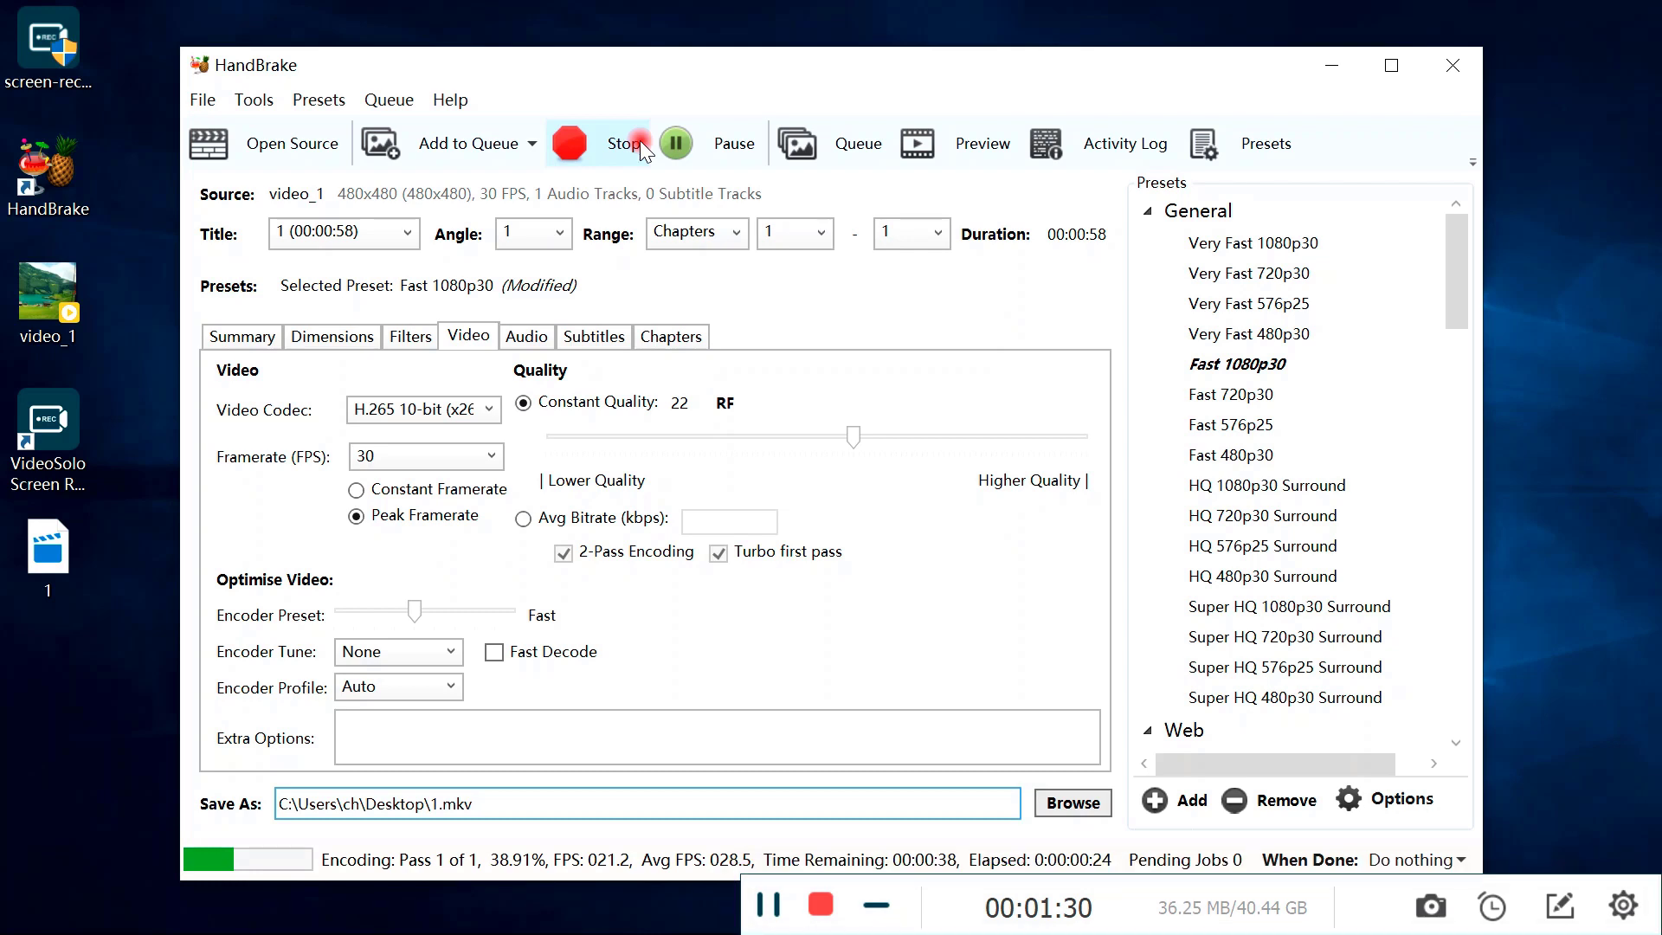
{"action": "key", "text": "alt"}
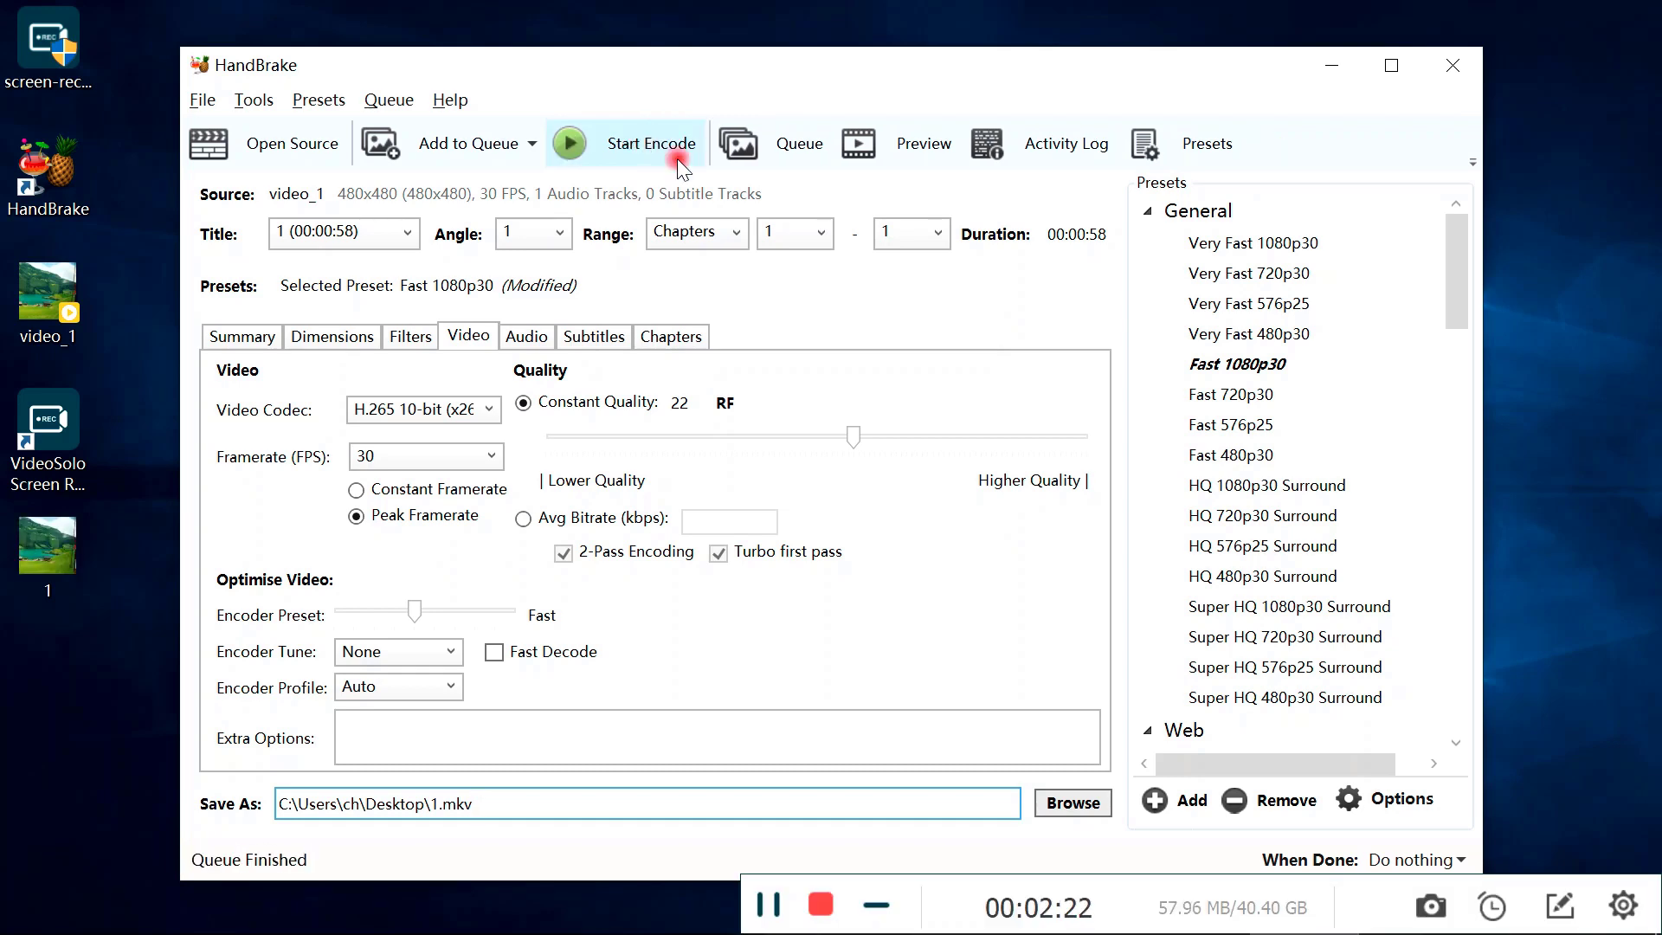
{"action": "left_click", "coordinate": [819, 906]}
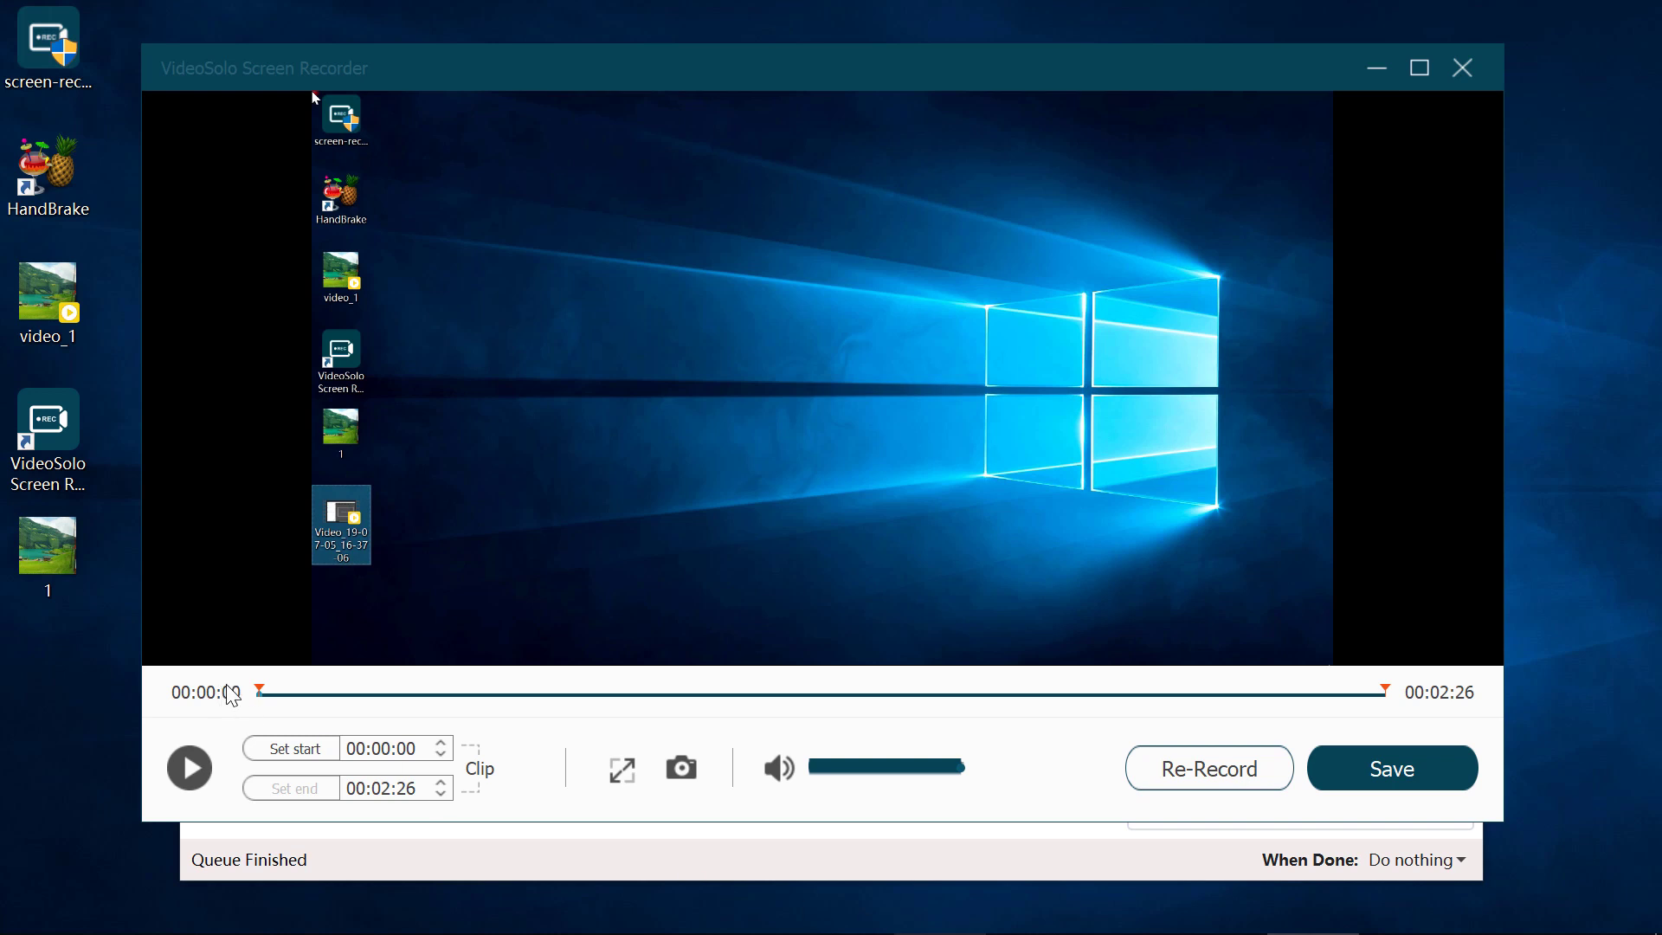
- Trim the recording to the range from 00:00:58 to 00:01:28 and preview the clip
{"action": "left_click_drag", "start_coordinate": [260, 691], "coordinate": [708, 692]}
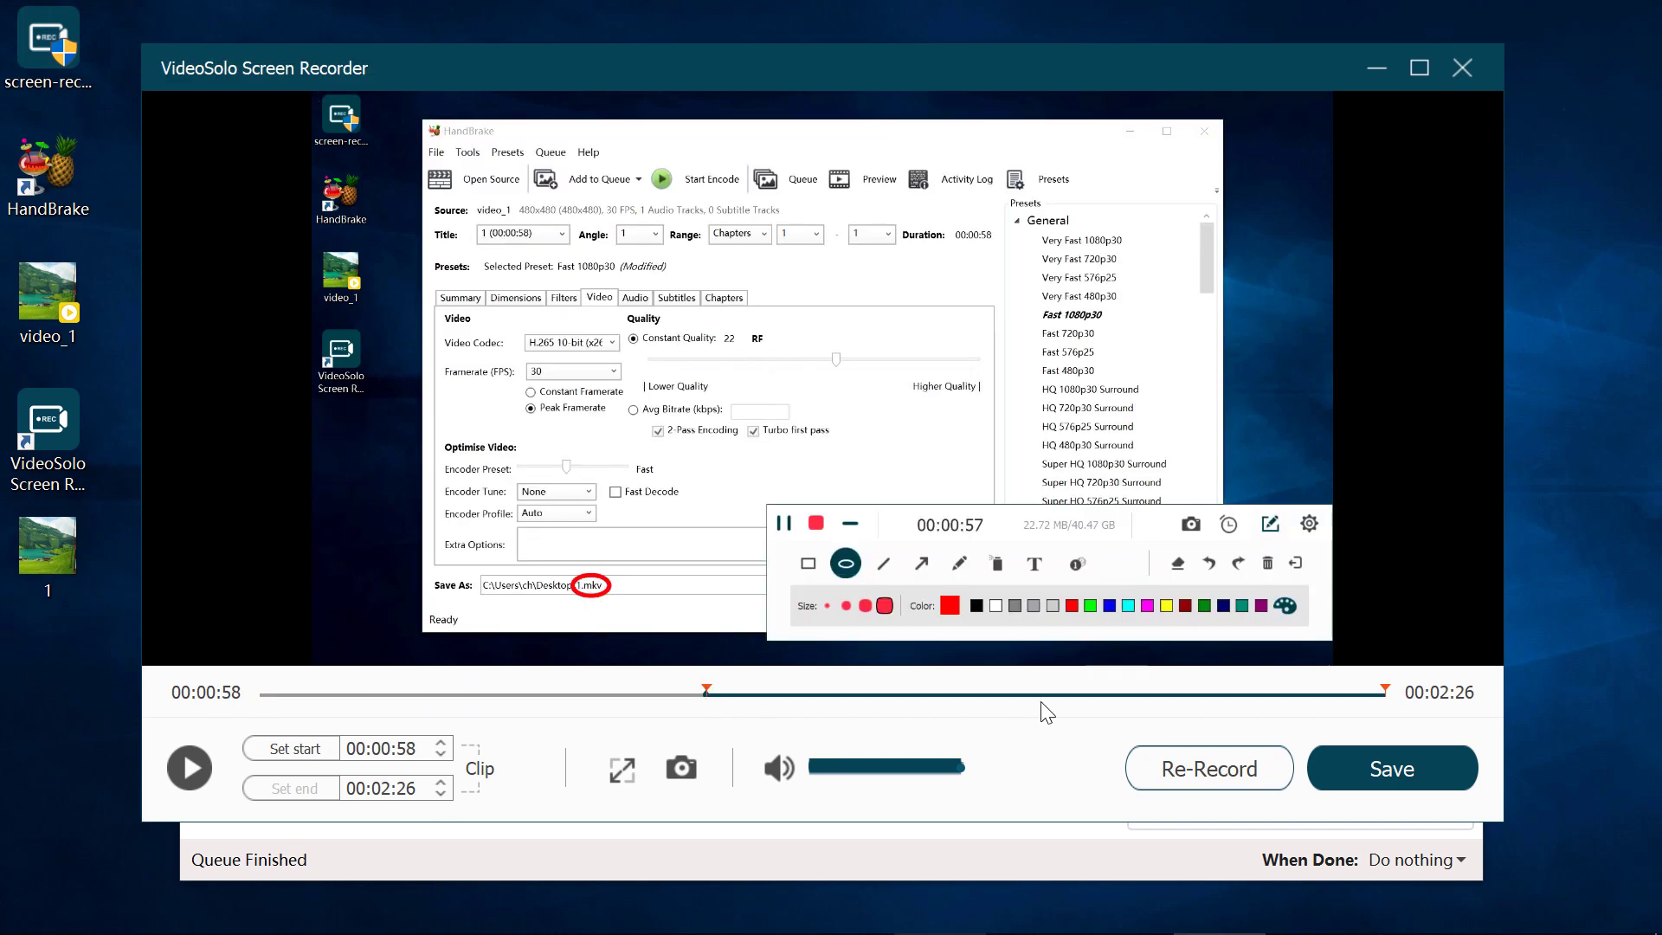
{"action": "left_click_drag", "start_coordinate": [1385, 692], "coordinate": [938, 703]}
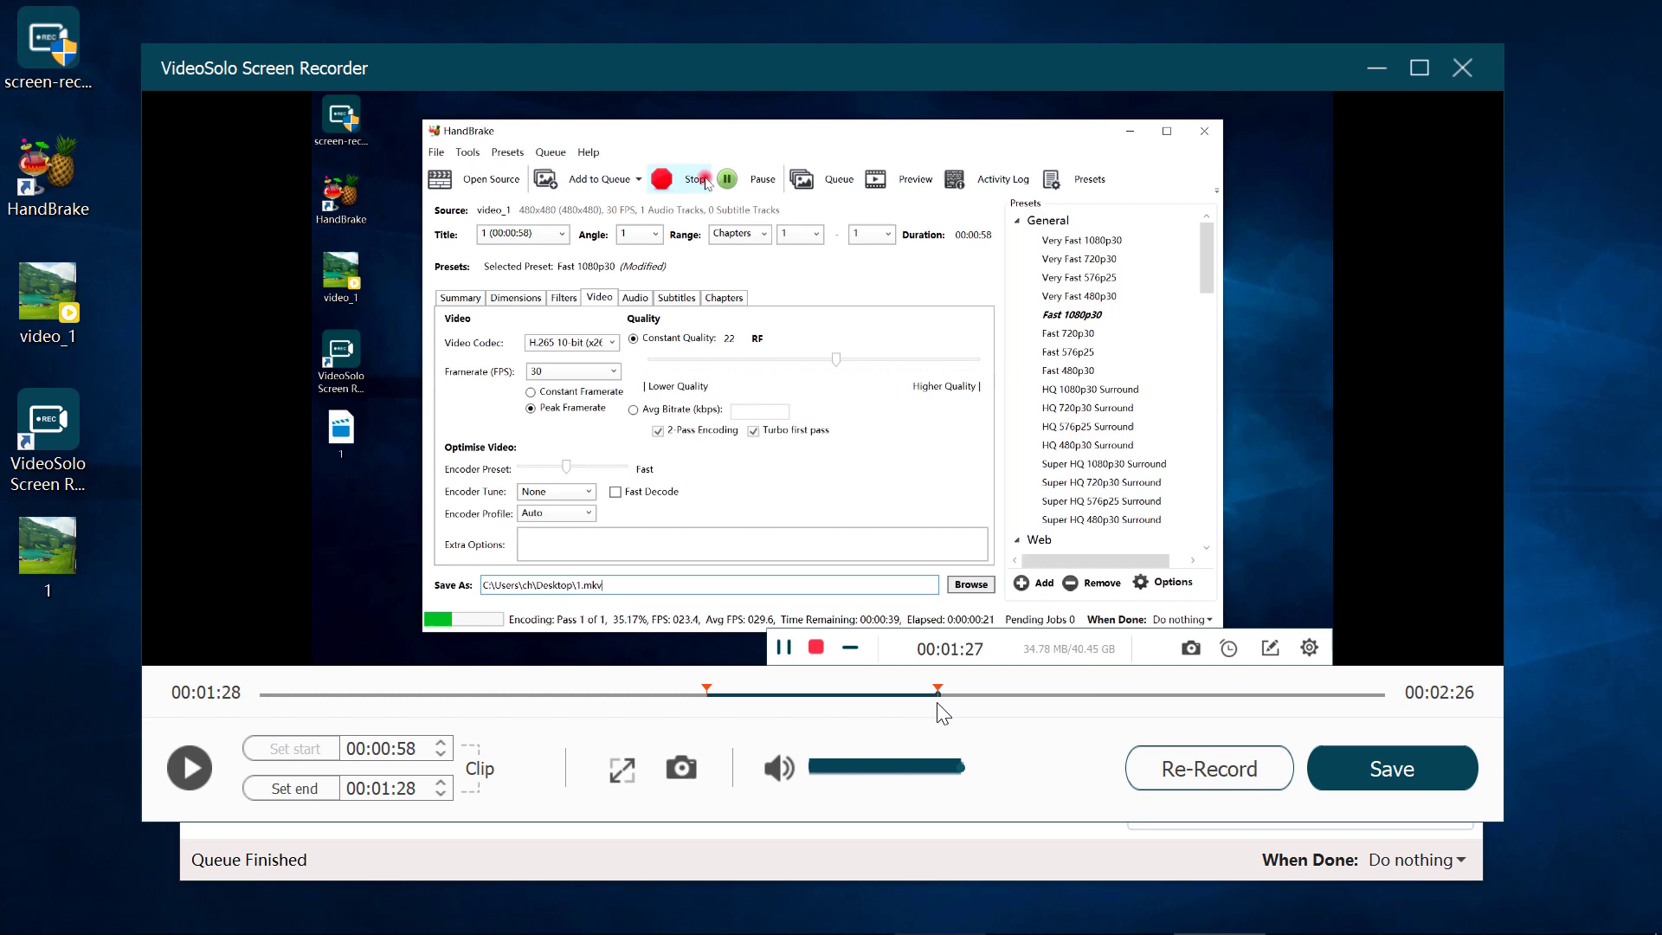
{"action": "left_click", "coordinate": [189, 768]}
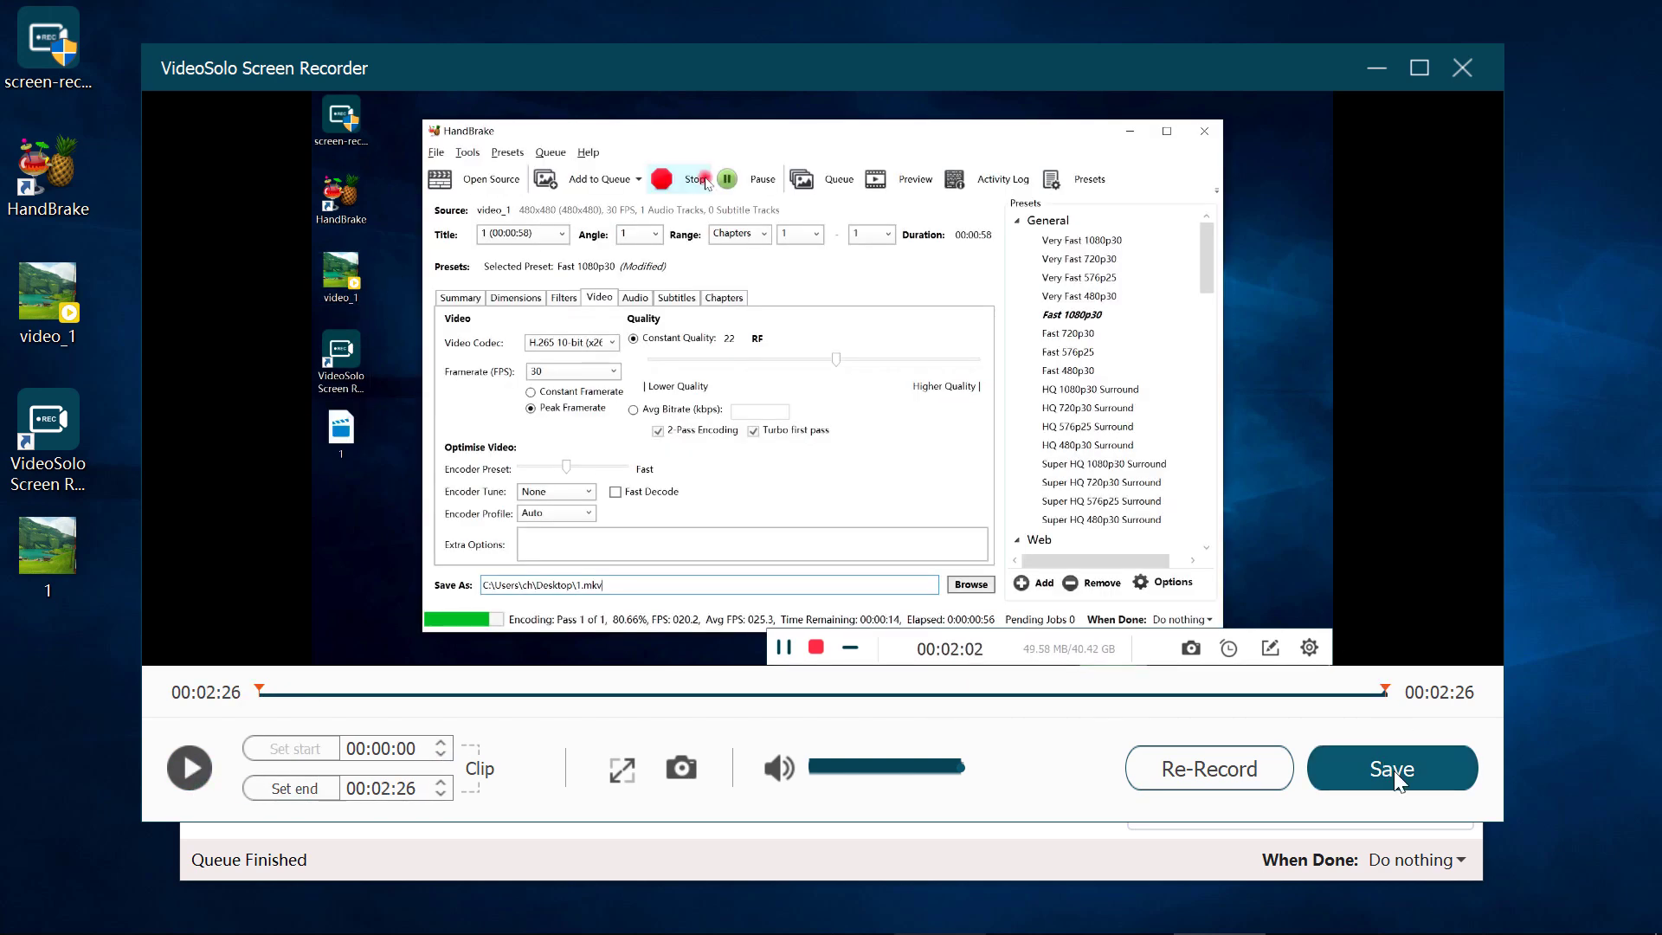
- Save the recording to the VideoSolo Studio folder in Documents
{"action": "left_click", "coordinate": [1394, 770]}
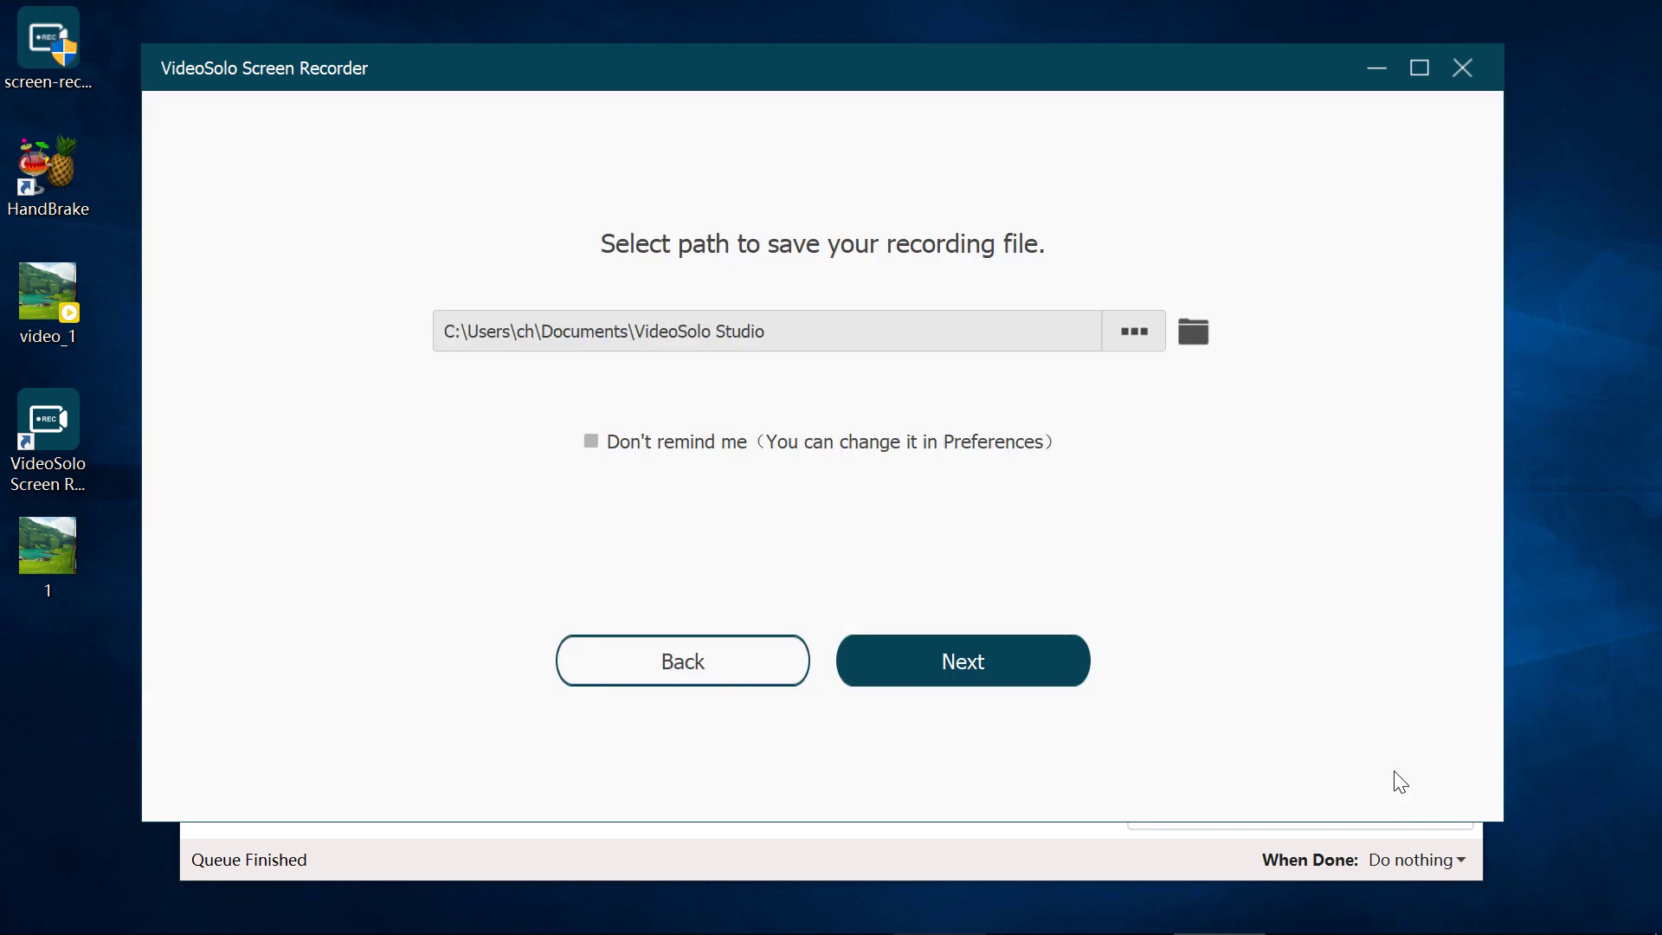
{"action": "left_click", "coordinate": [942, 667]}
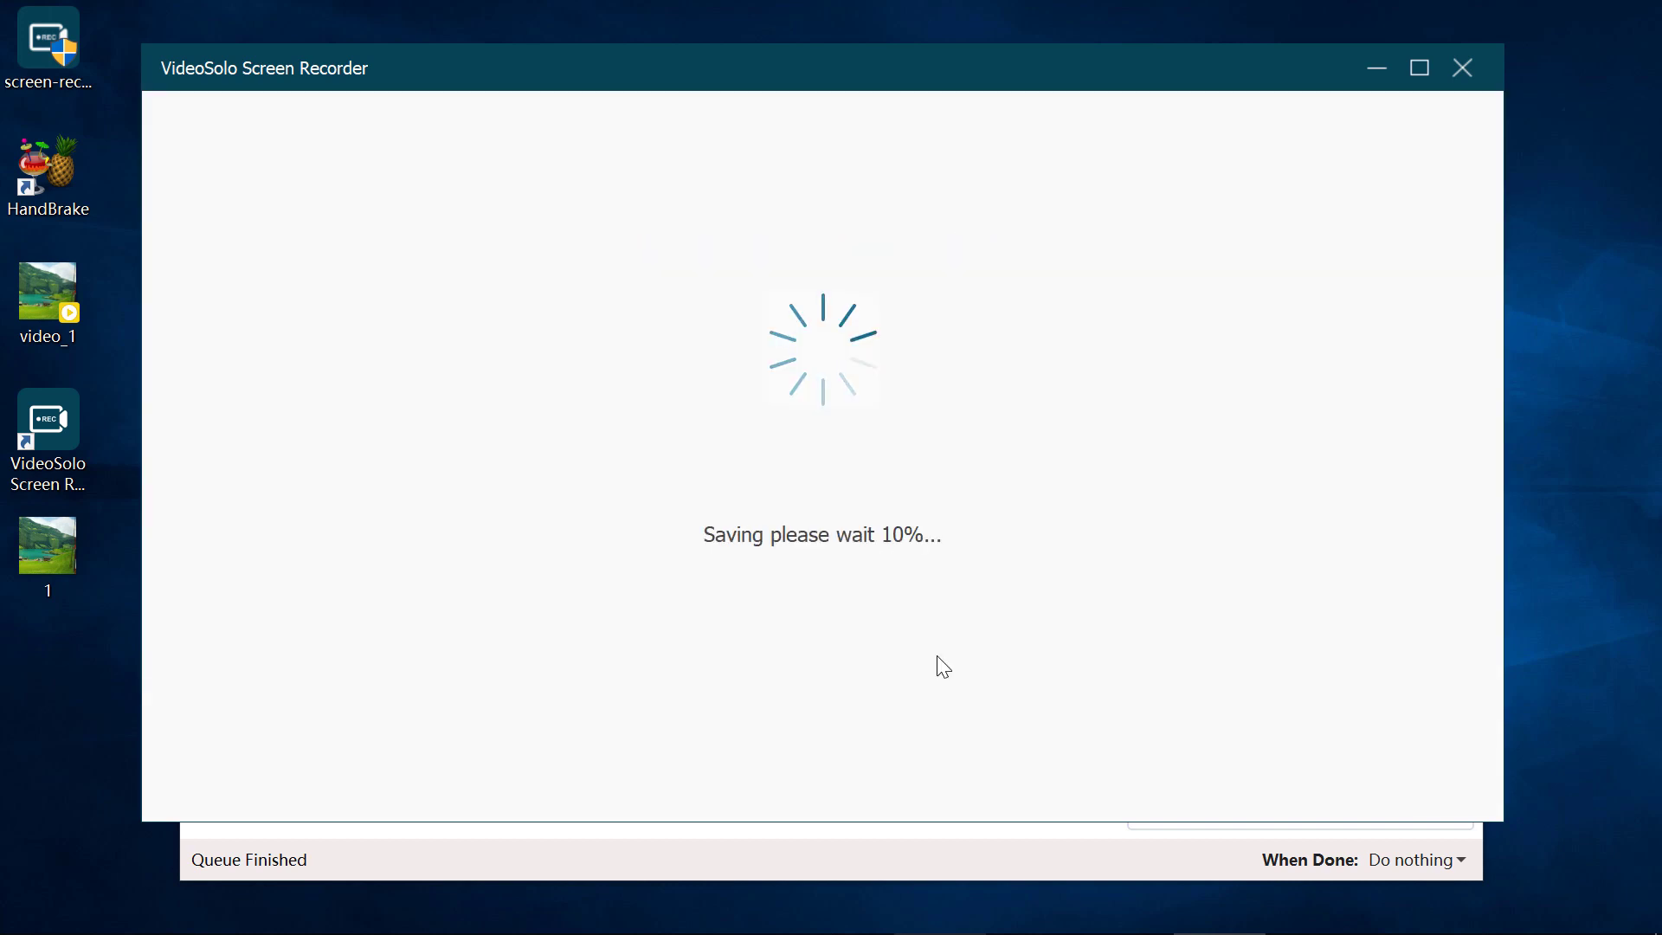